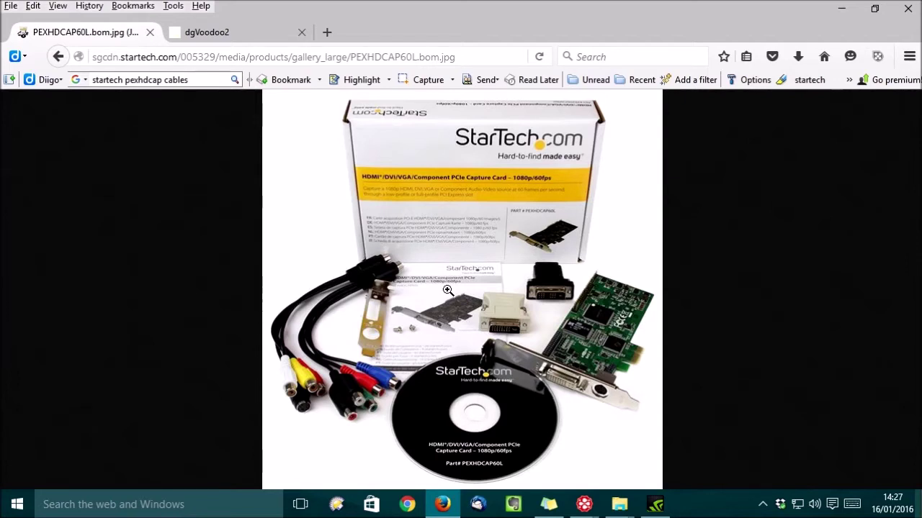
- Switch to NVIDIA GeForce Experience and toggle ShadowPlay's Allow desktop capture option on and back off
{"action": "left_click", "coordinate": [657, 505]}
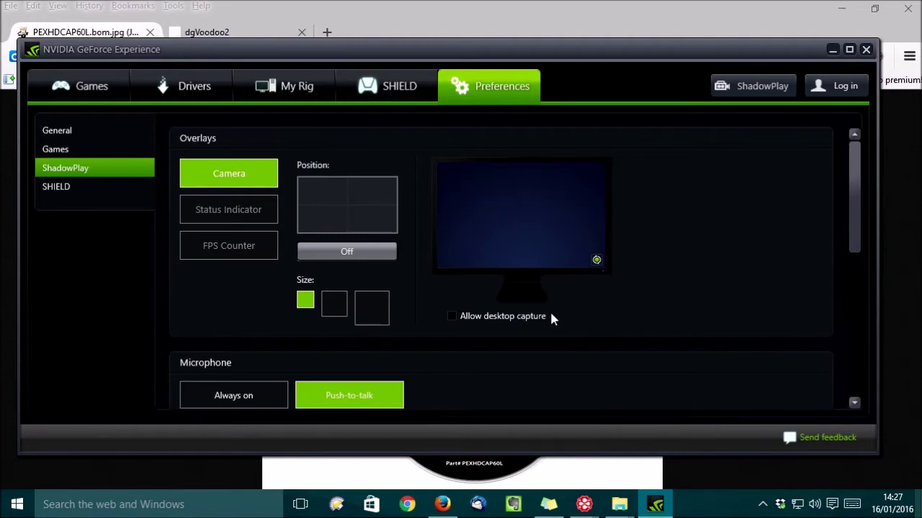
{"action": "left_click", "coordinate": [451, 318]}
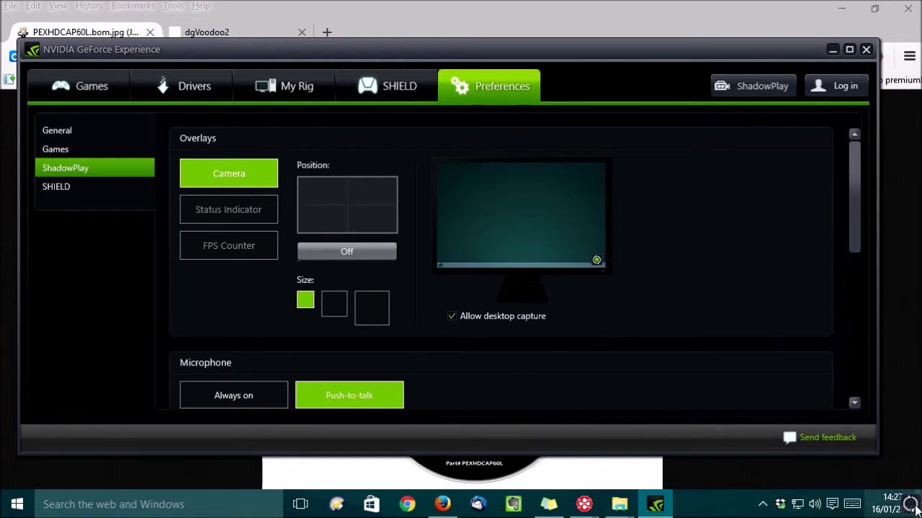
{"action": "mouse_move", "coordinate": [909, 507]}
{"action": "left_click", "coordinate": [451, 316]}
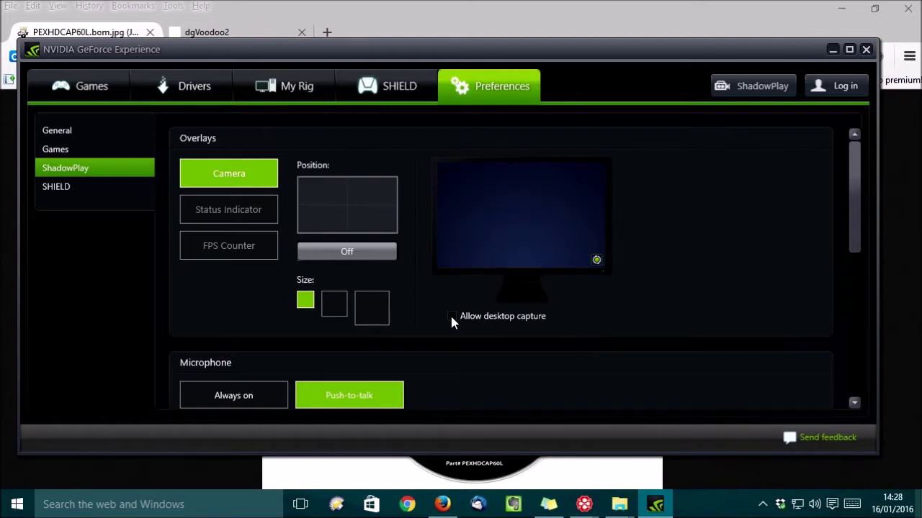
- Bring up the Evolve Friends window over the ShadowPlay preferences
{"action": "mouse_move", "coordinate": [584, 504]}
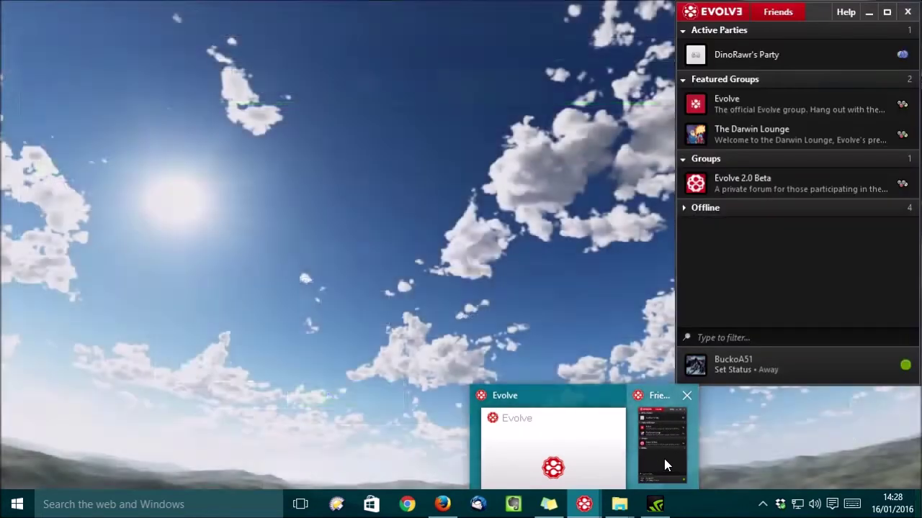
{"action": "left_click", "coordinate": [664, 459]}
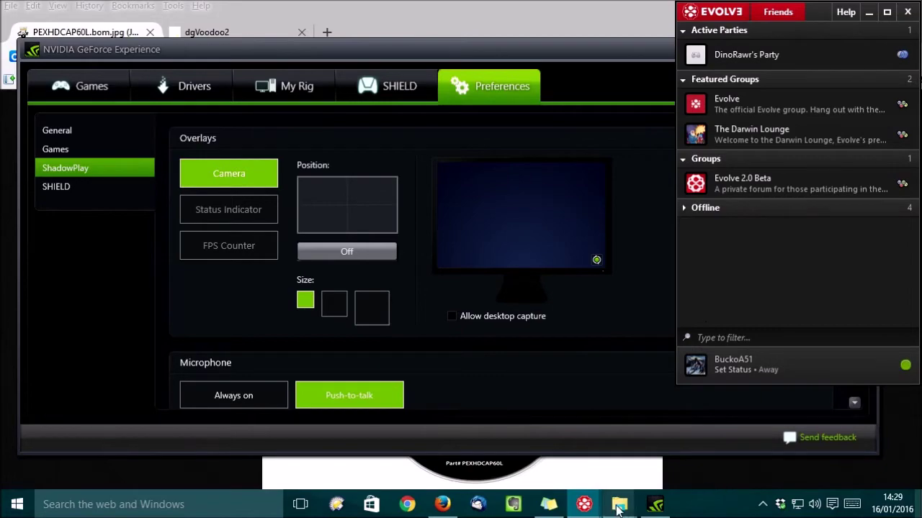
- Launch the game with the Nolf application in the No One Lives Forever folder, and quit it from its main menu
{"action": "mouse_move", "coordinate": [620, 504]}
{"action": "left_click", "coordinate": [591, 461]}
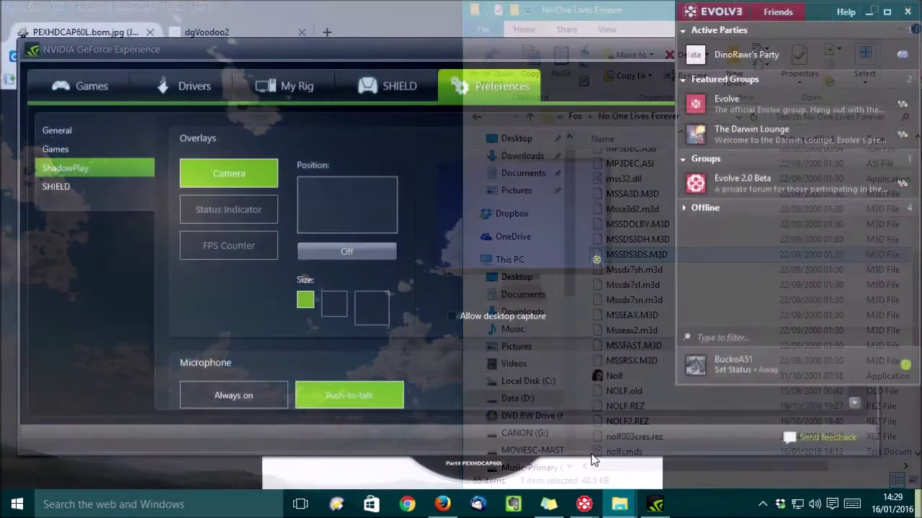
{"action": "left_click", "coordinate": [626, 375]}
{"action": "double_click", "coordinate": [626, 372]}
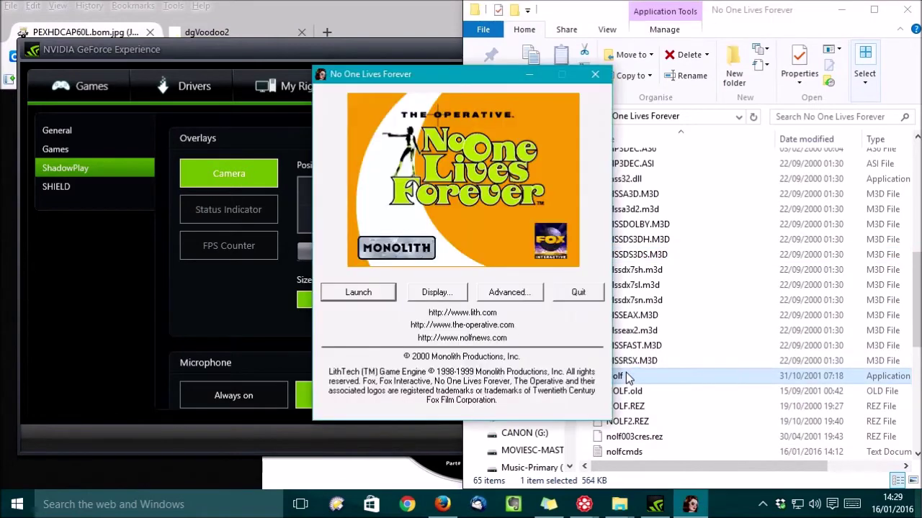
{"action": "left_click", "coordinate": [369, 293]}
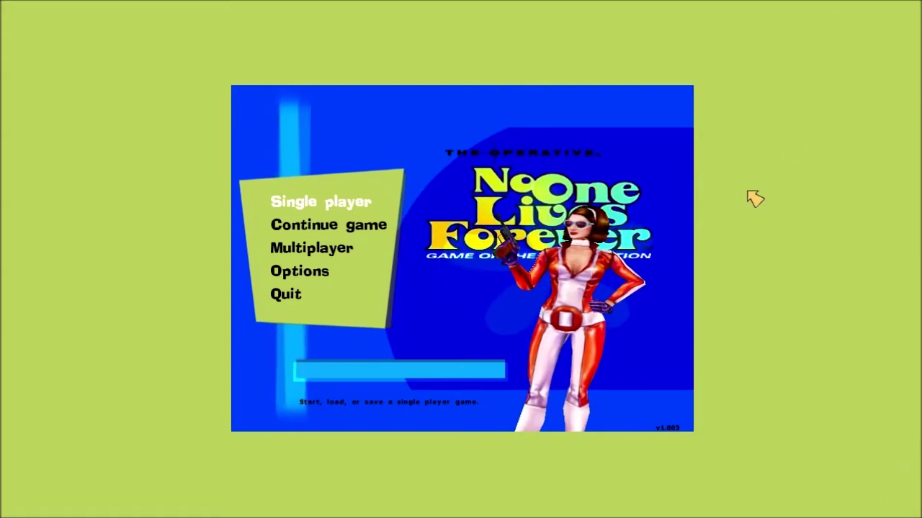
{"action": "left_click", "coordinate": [287, 295]}
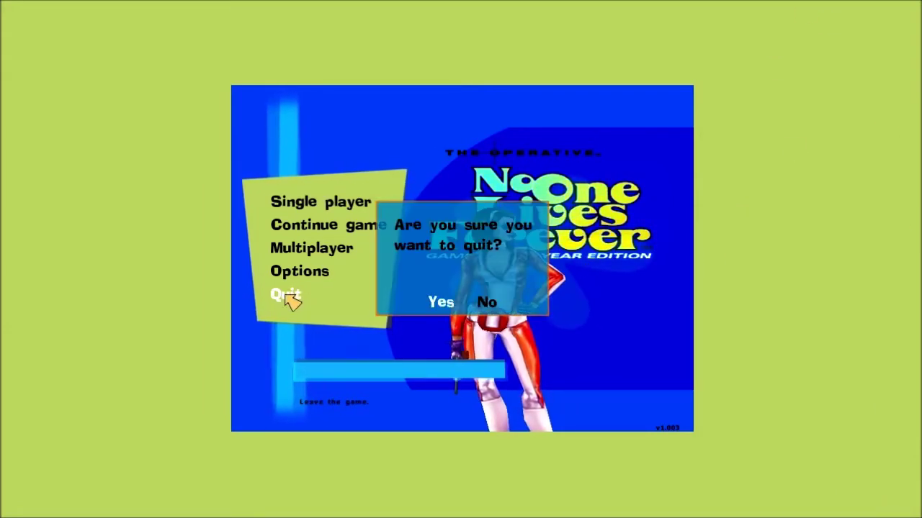
{"action": "left_click", "coordinate": [441, 301]}
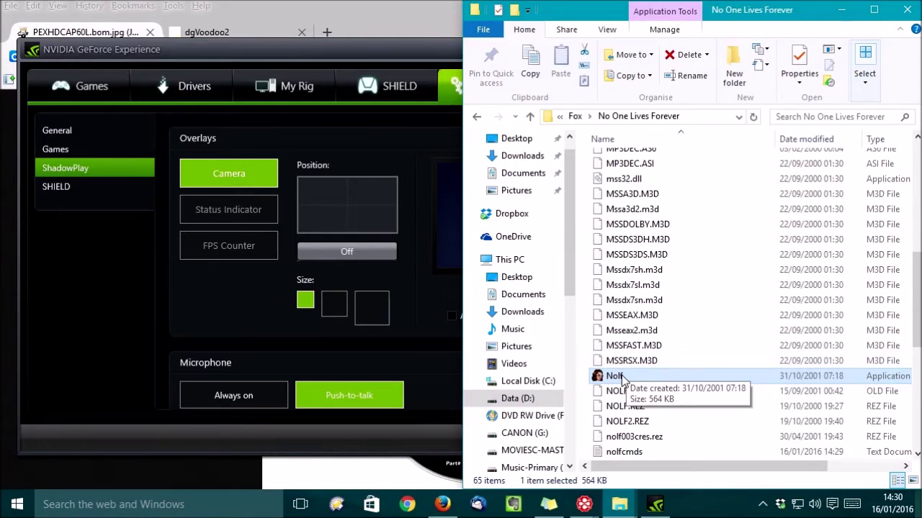
- Switch to Firefox and show the dgVoodoo2 download page
{"action": "left_click", "coordinate": [442, 504]}
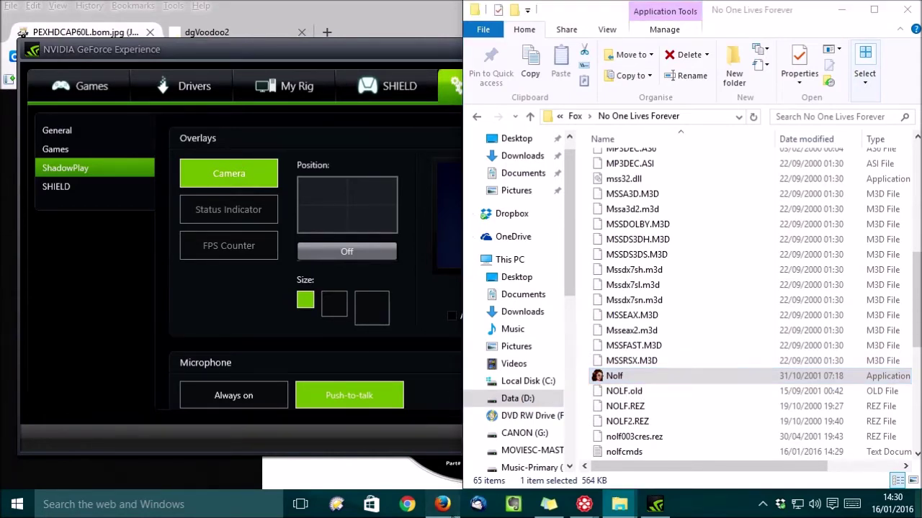
{"action": "left_click", "coordinate": [237, 36]}
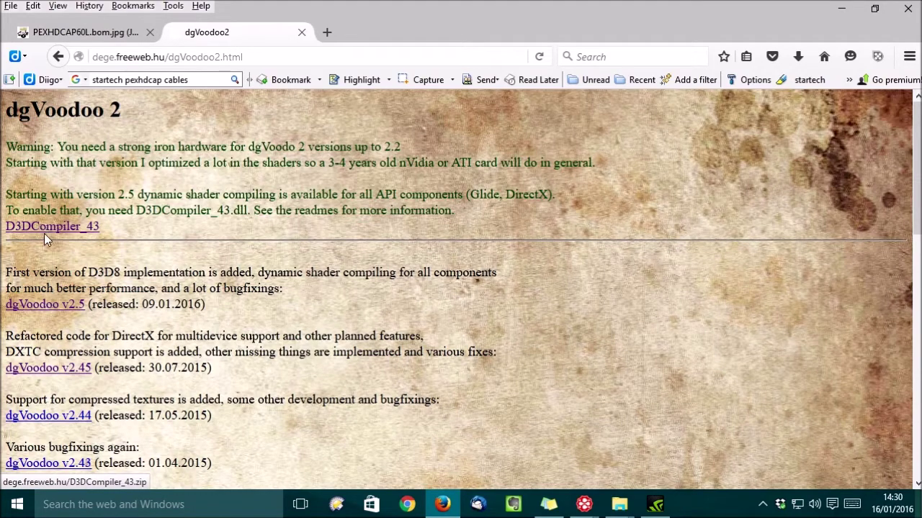
- Switch to the dgvoodoo2 folder in File Explorer and open C:\Windows\SysWOW64 in a separate window
{"action": "left_click", "coordinate": [619, 504]}
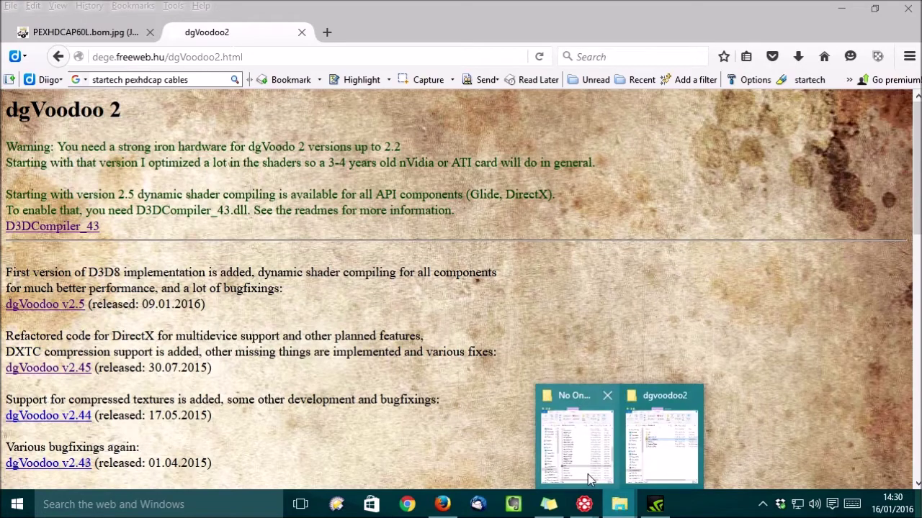
{"action": "left_click", "coordinate": [656, 453]}
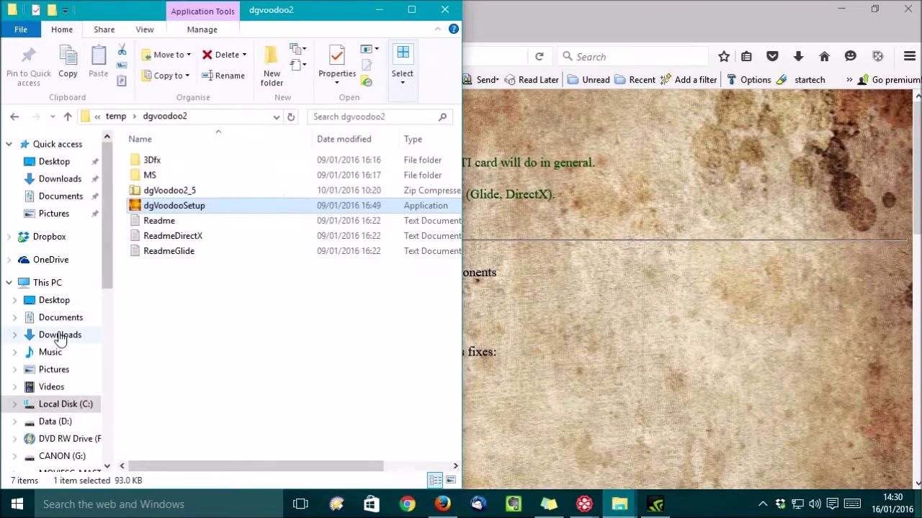
{"action": "right_click", "coordinate": [62, 406]}
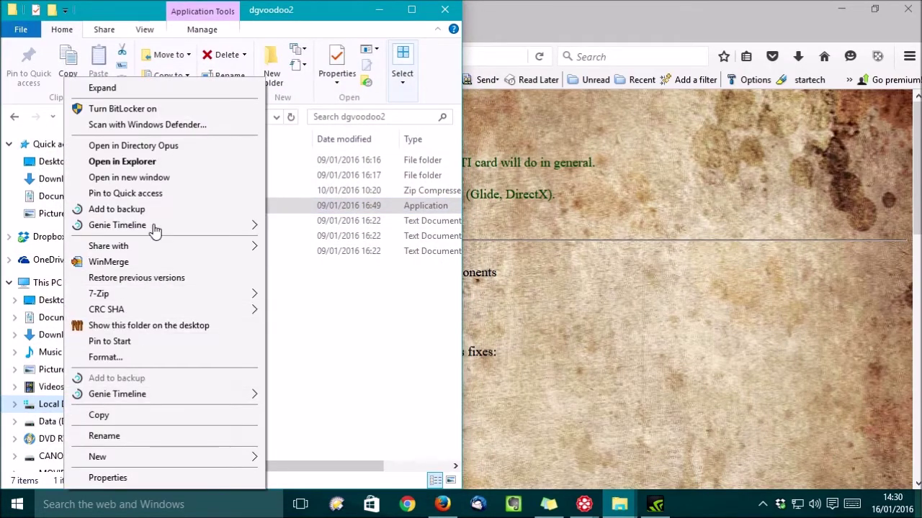
{"action": "left_click", "coordinate": [154, 177]}
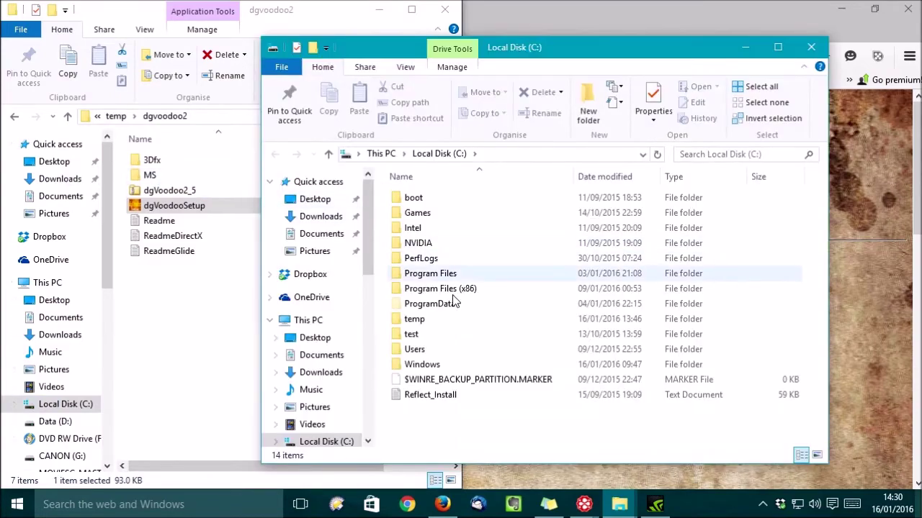
{"action": "double_click", "coordinate": [422, 365]}
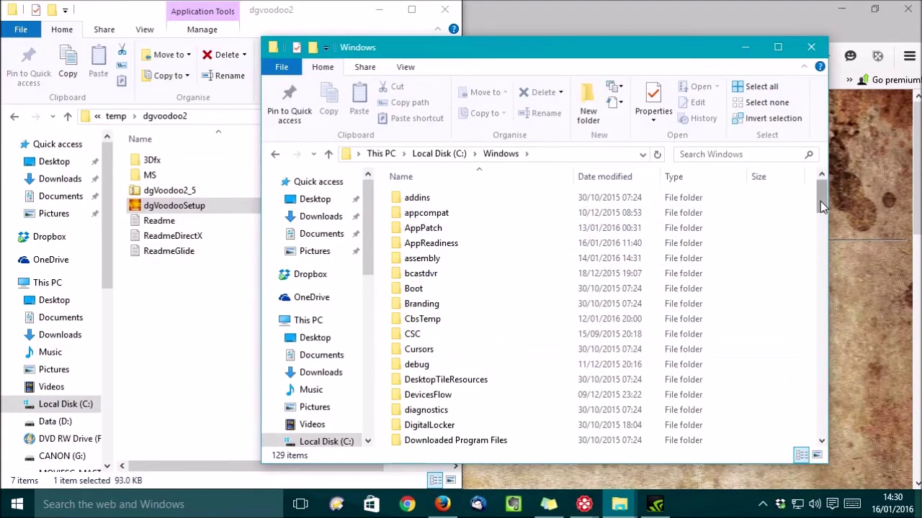
{"action": "left_click_drag", "start_coordinate": [823, 206], "coordinate": [840, 321]}
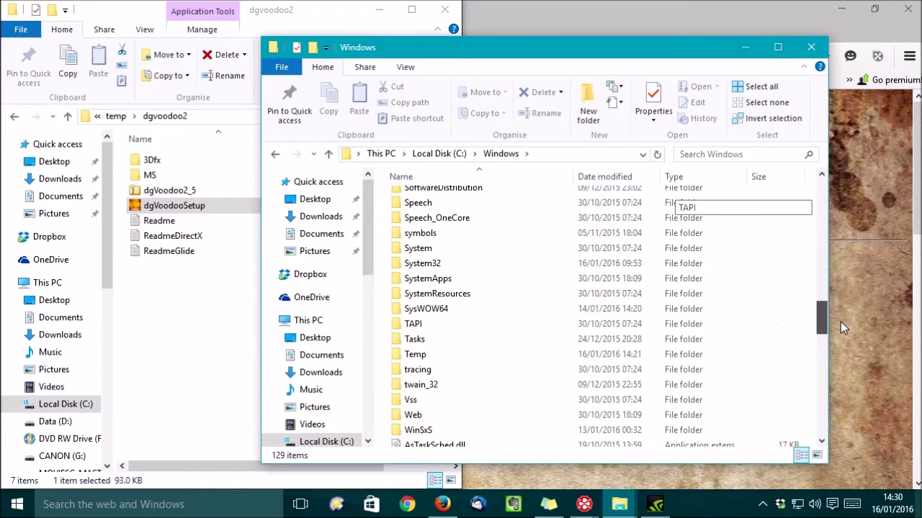
{"action": "double_click", "coordinate": [464, 307]}
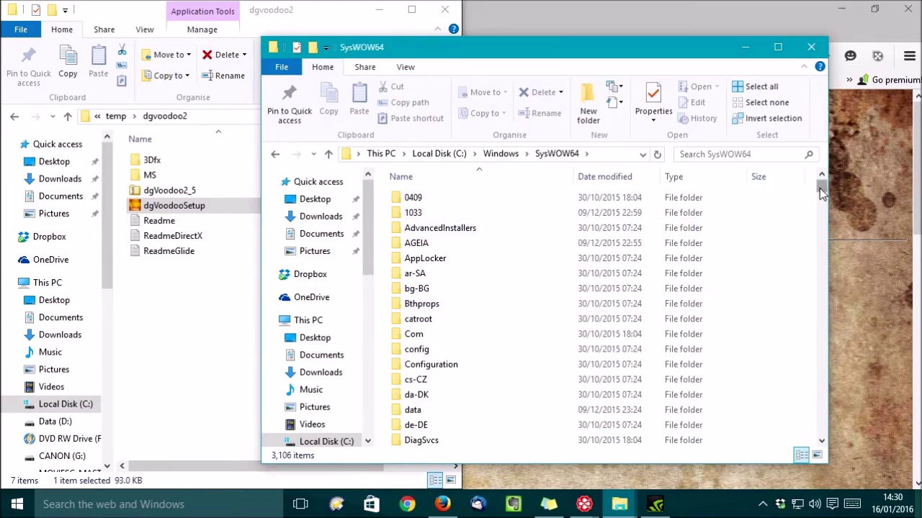
- Locate and select D3DCompiler_43.dll in the SysWOW64 folder, and close that window
{"action": "left_click_drag", "start_coordinate": [822, 191], "coordinate": [825, 239]}
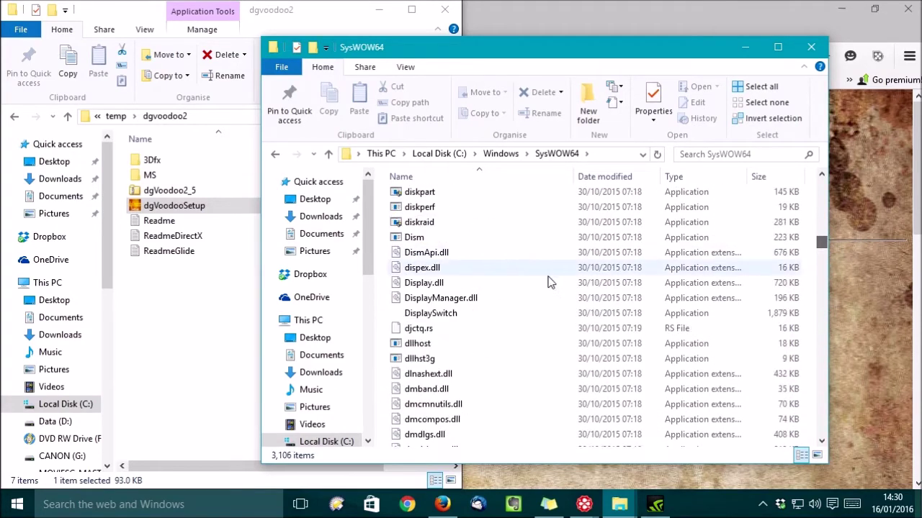
{"action": "scroll", "coordinate": [544, 285], "scroll_direction": "up", "scroll_amount": 20}
{"action": "scroll", "coordinate": [539, 288], "scroll_direction": "up", "scroll_amount": 20}
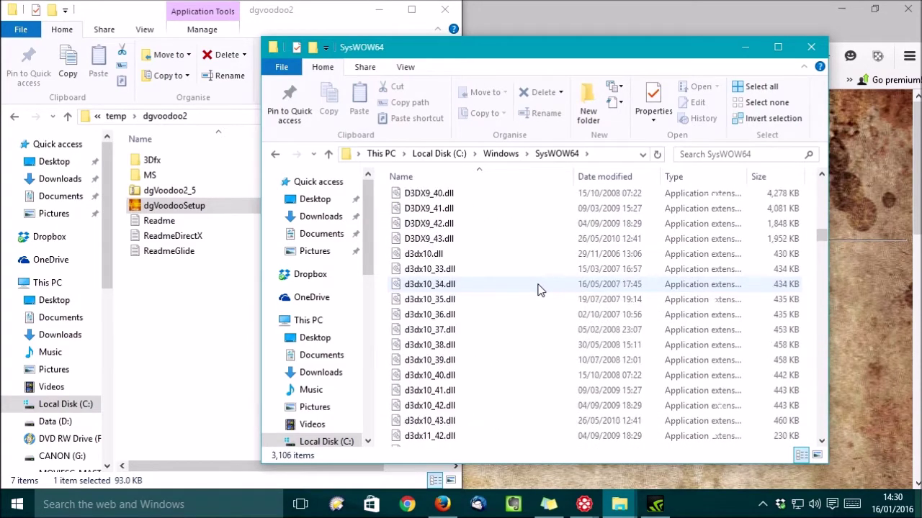
{"action": "scroll", "coordinate": [540, 289], "scroll_direction": "up", "scroll_amount": 2}
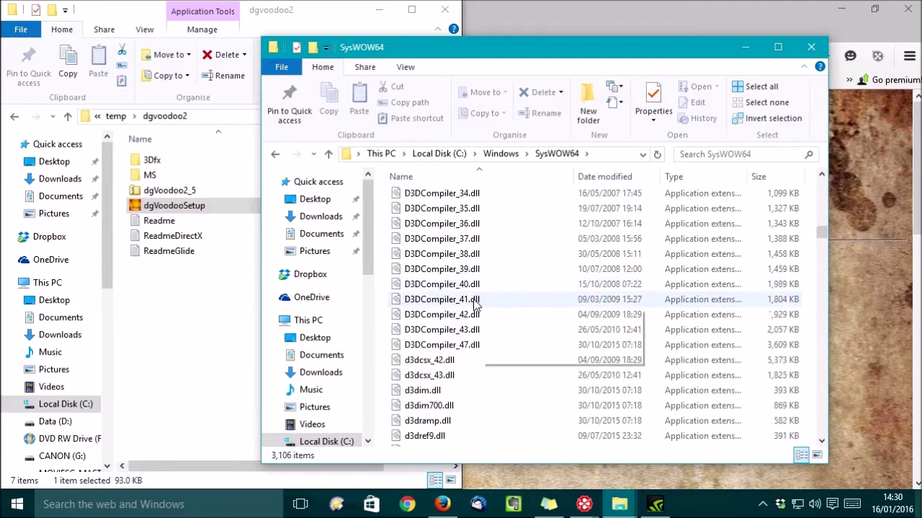
{"action": "mouse_move", "coordinate": [456, 333]}
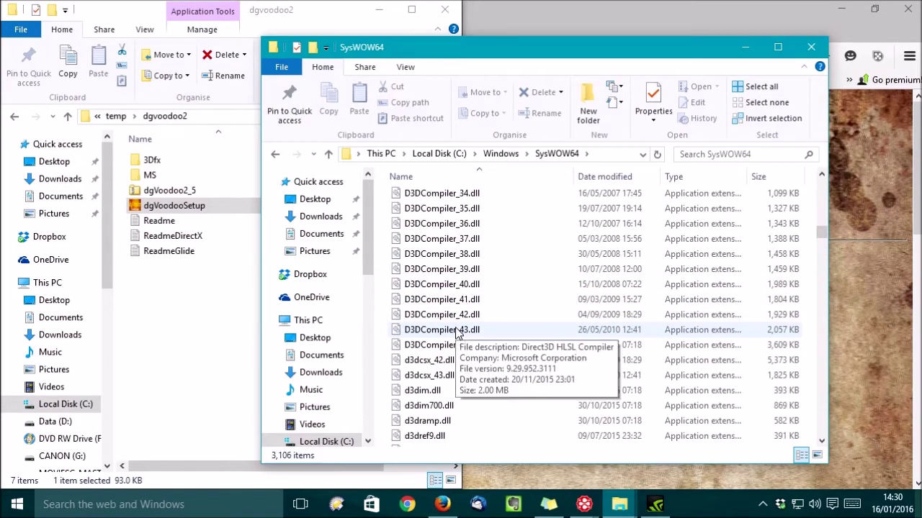
{"action": "left_click", "coordinate": [455, 333]}
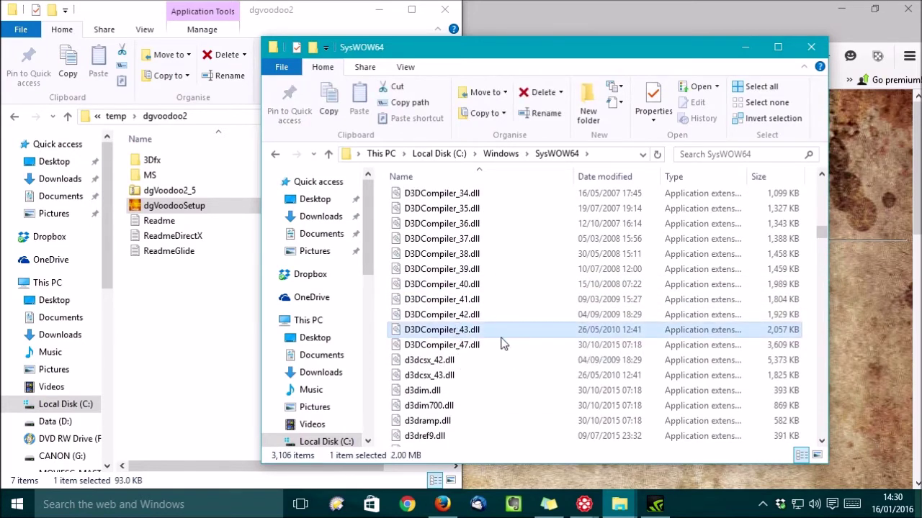
{"action": "left_click", "coordinate": [811, 47]}
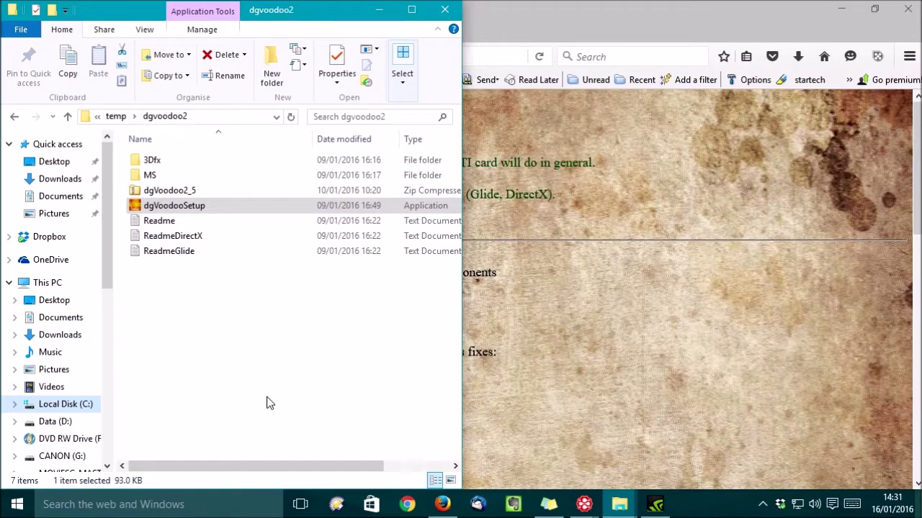
- Copy dgVoodooSetup from the dgvoodoo2 folder into the No One Lives Forever folder
{"action": "mouse_move", "coordinate": [619, 507]}
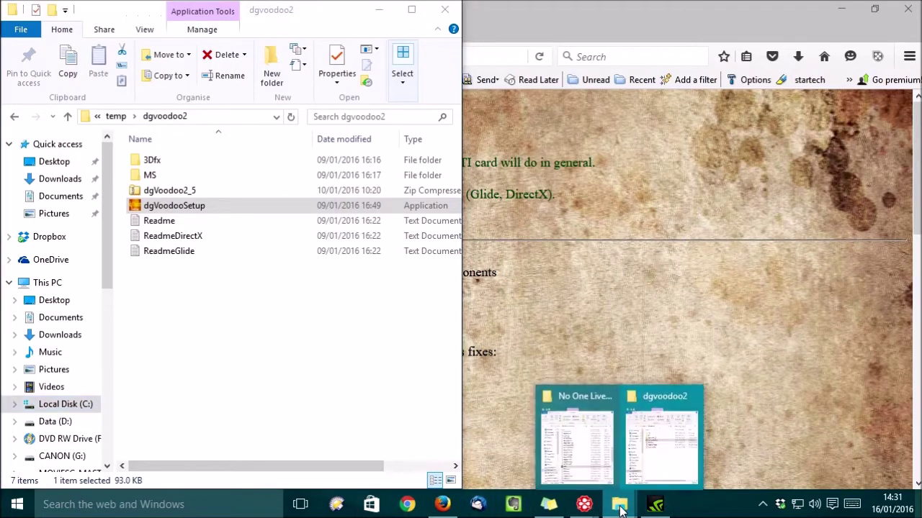
{"action": "left_click", "coordinate": [576, 443]}
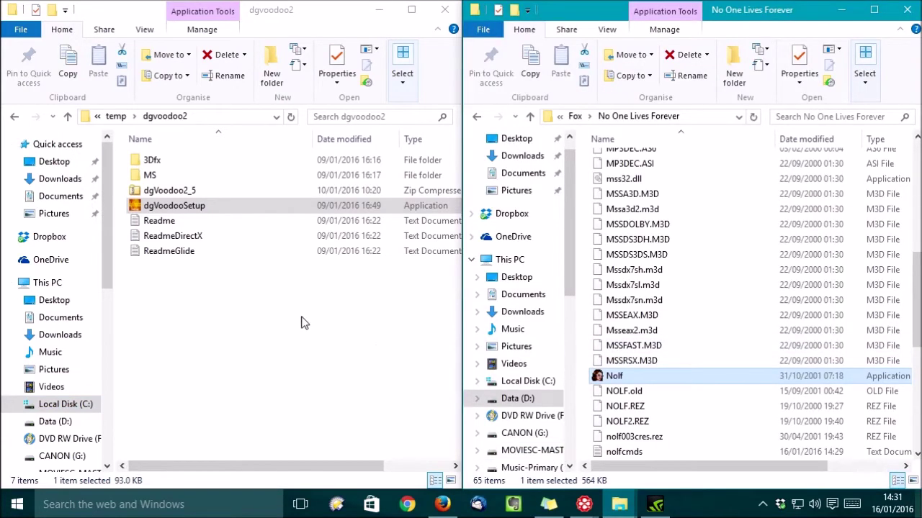
{"action": "left_click", "coordinate": [198, 296]}
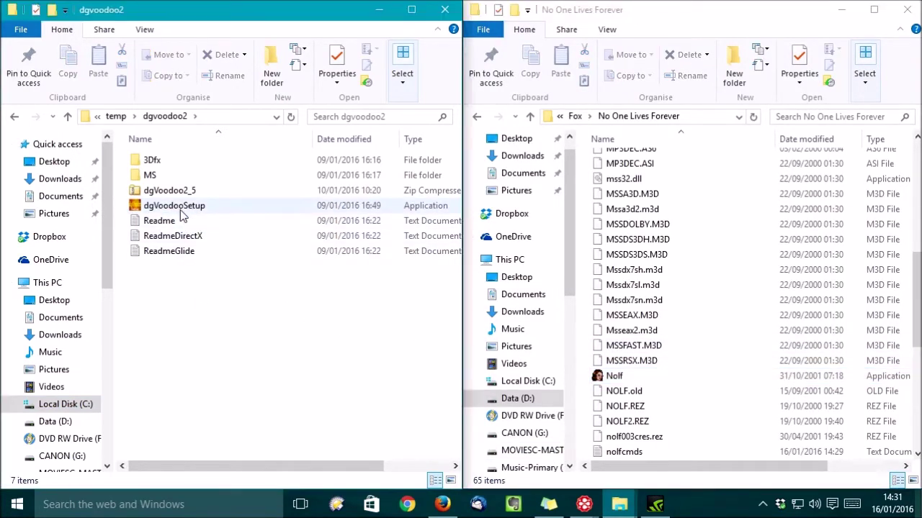
{"action": "left_click", "coordinate": [149, 209]}
{"action": "left_click_drag", "start_coordinate": [151, 208], "coordinate": [744, 297]}
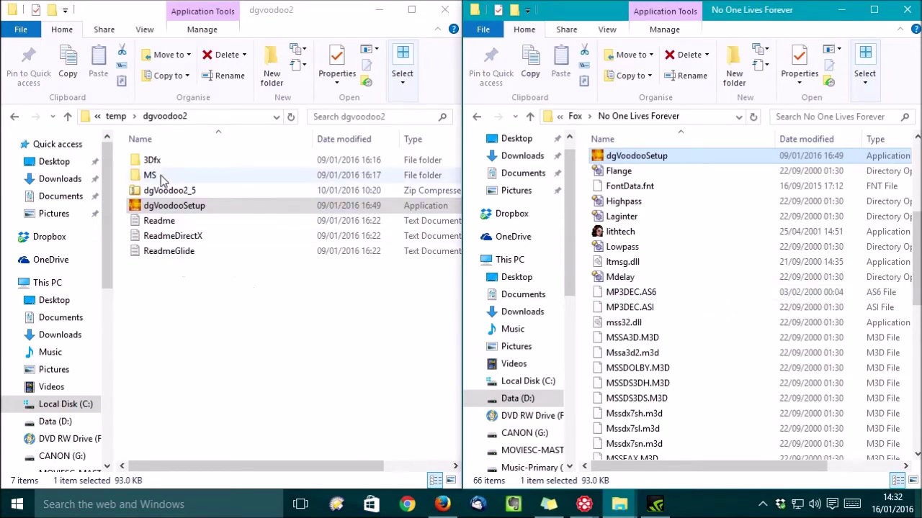
- Copy D3D8.dll, D3DImm.dll and DDraw.dll from dgvoodoo2's MS subfolder into the No One Lives Forever folder
{"action": "double_click", "coordinate": [149, 176]}
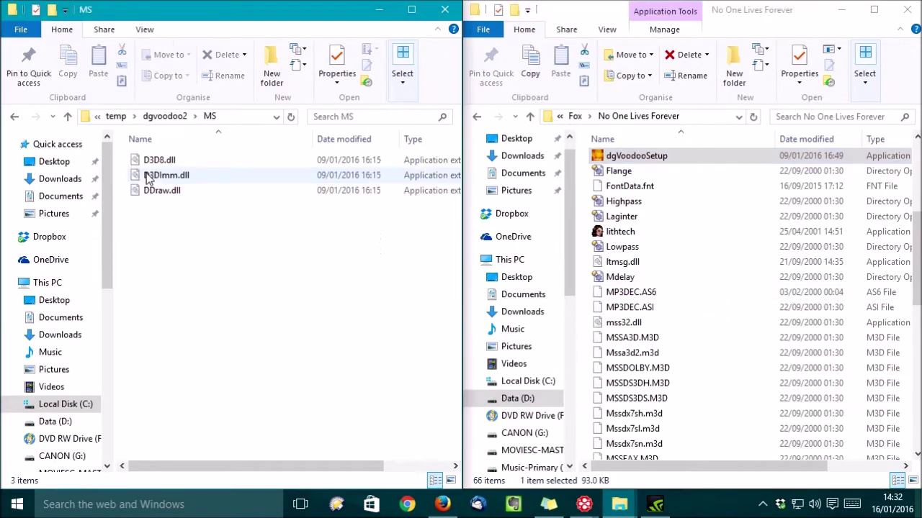
{"action": "left_click_drag", "start_coordinate": [170, 223], "coordinate": [735, 294]}
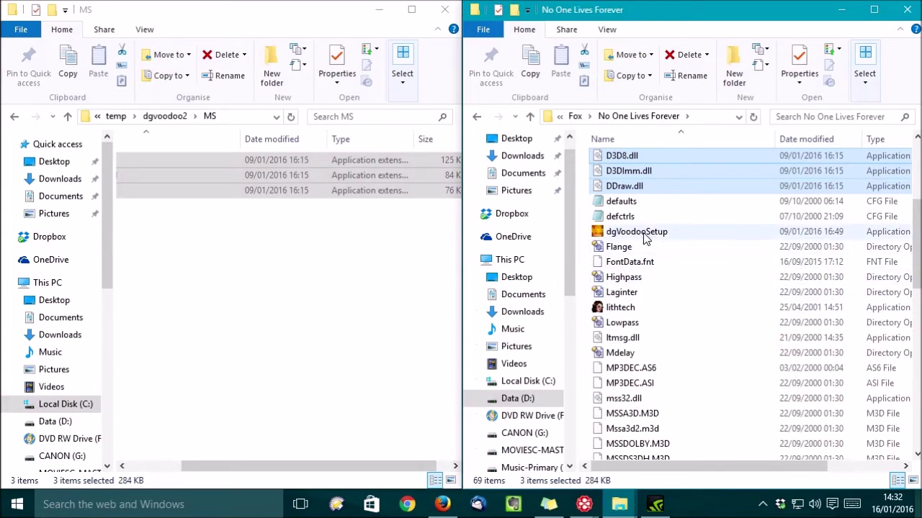
- Run dgVoodooSetup from the game folder and set its config folder to D:\Program Files\Fox\No One Lives Forever
{"action": "mouse_move", "coordinate": [621, 239]}
{"action": "double_click", "coordinate": [621, 240]}
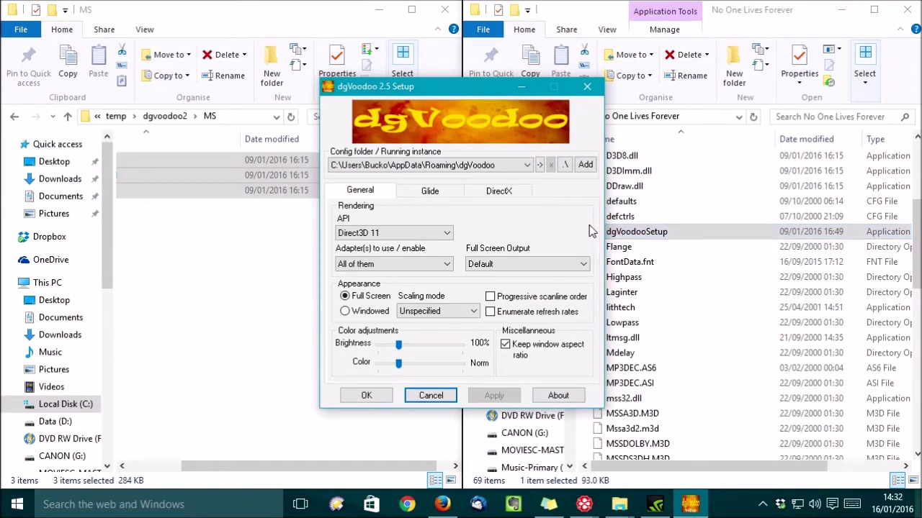
{"action": "left_click", "coordinate": [566, 166]}
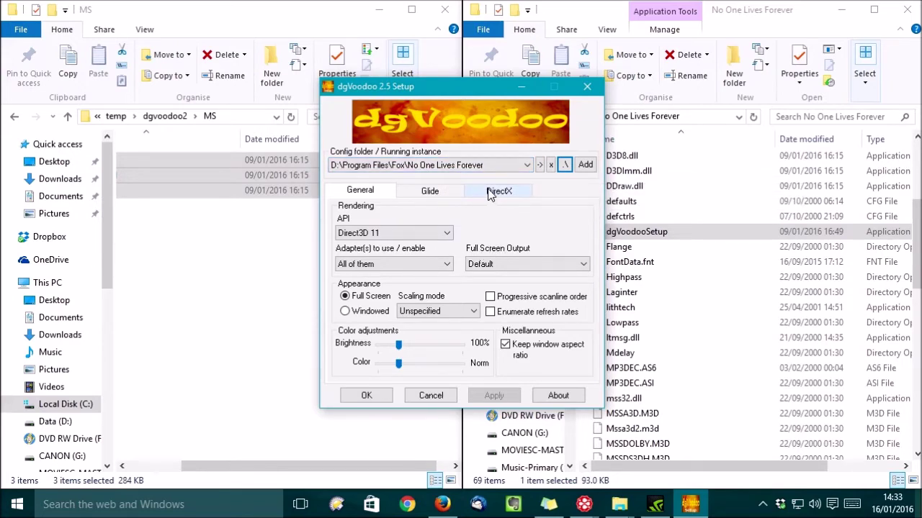
- Show dgVoodoo's DirectX settings and toggle Force vSync on and back off
{"action": "left_click", "coordinate": [489, 193]}
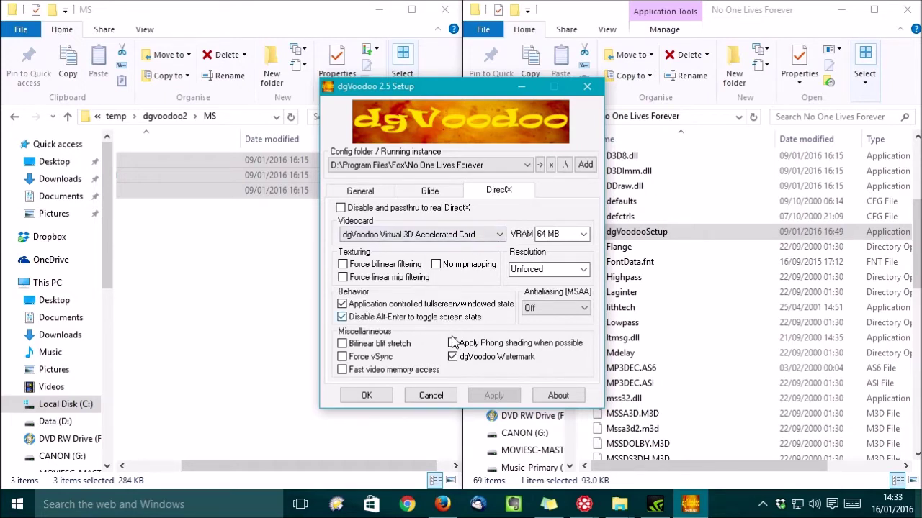
{"action": "left_click", "coordinate": [343, 358]}
{"action": "left_click", "coordinate": [342, 357]}
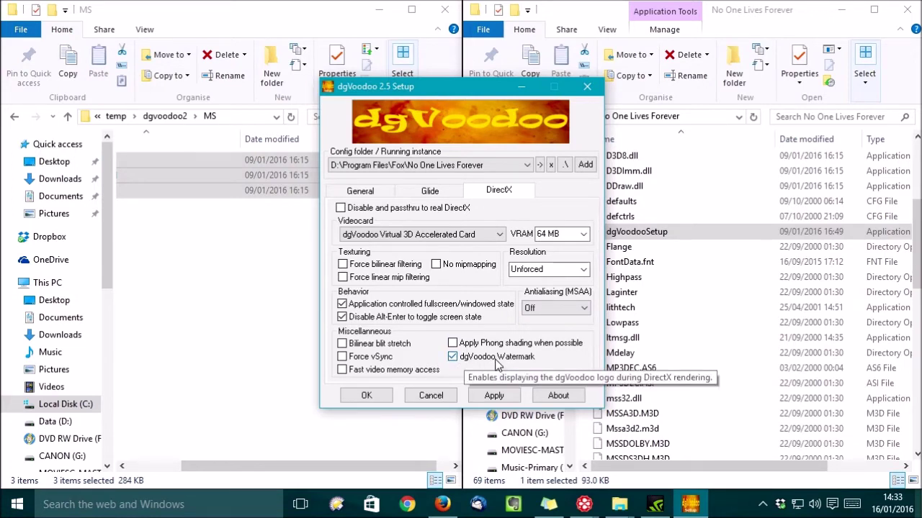
- Apply and save the current dgVoodoo DirectX settings for the No One Lives Forever folder
{"action": "left_click", "coordinate": [504, 397]}
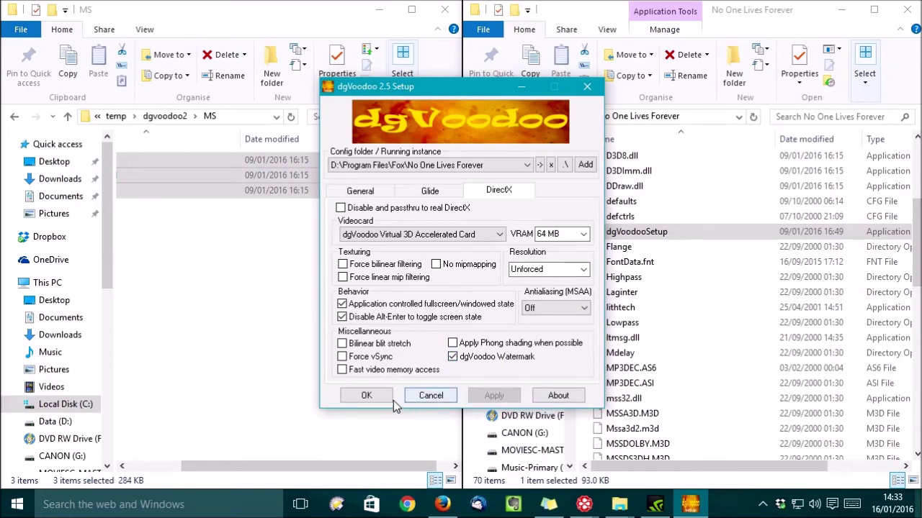
{"action": "left_click", "coordinate": [366, 395]}
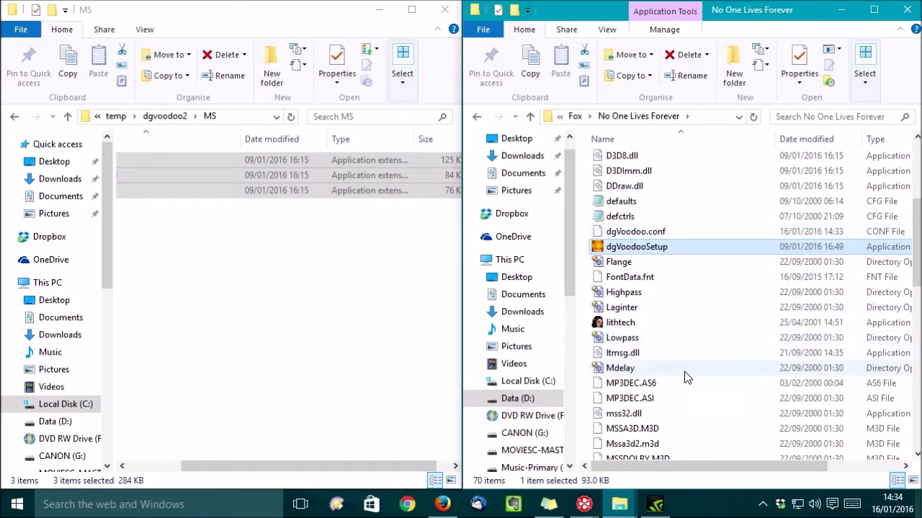
- Launch the Nolf application from the game folder to test it through dgVoodoo, and quit from the game's main menu
{"action": "scroll", "coordinate": [686, 378], "scroll_direction": "down", "scroll_amount": 7}
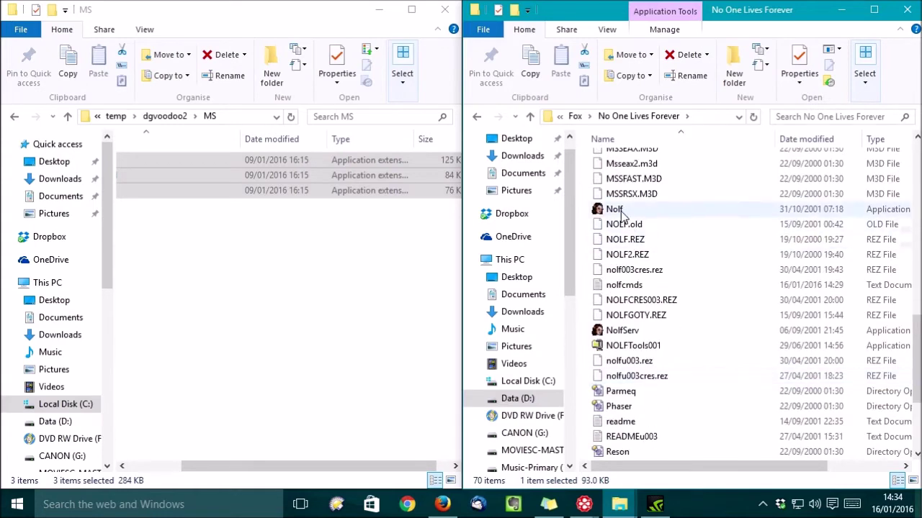
{"action": "double_click", "coordinate": [619, 209]}
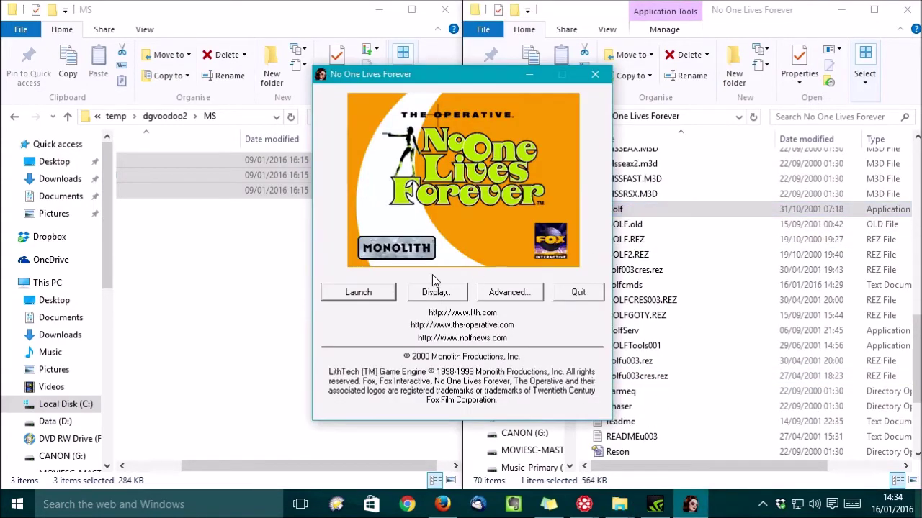
{"action": "left_click", "coordinate": [360, 293]}
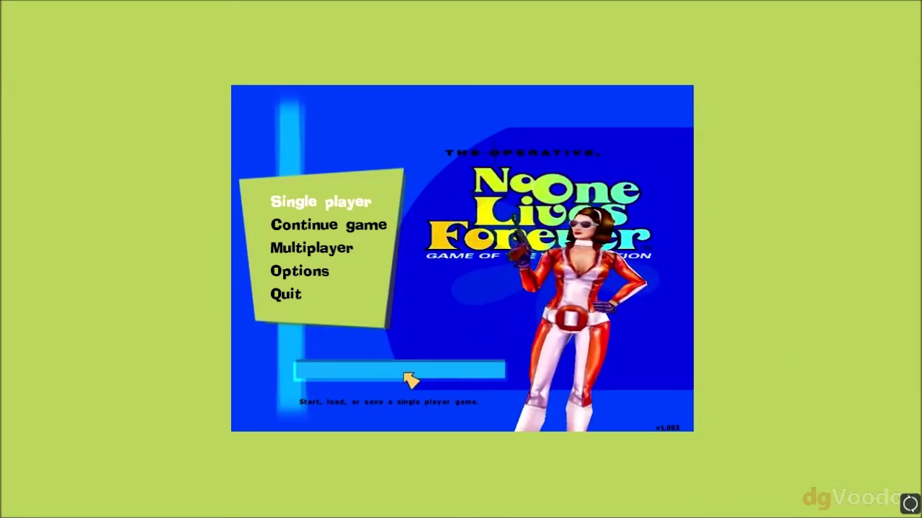
{"action": "left_click", "coordinate": [288, 291]}
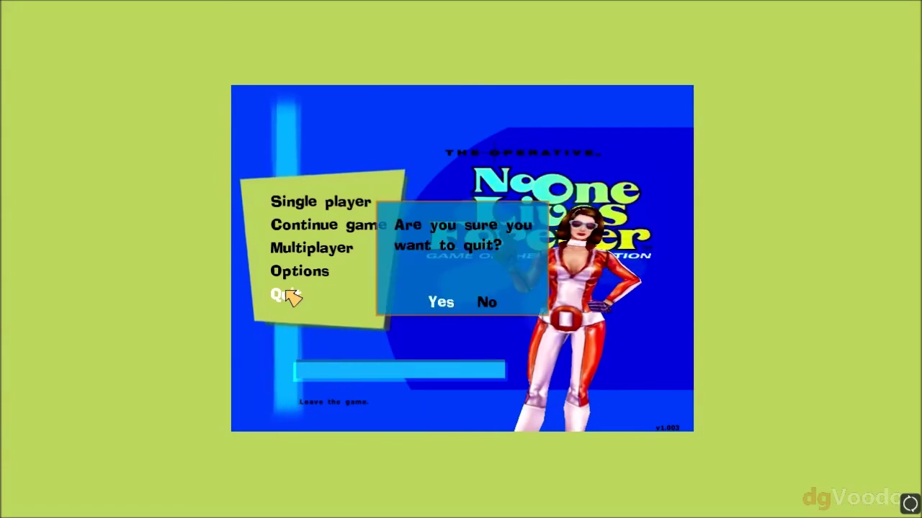
{"action": "left_click", "coordinate": [439, 305]}
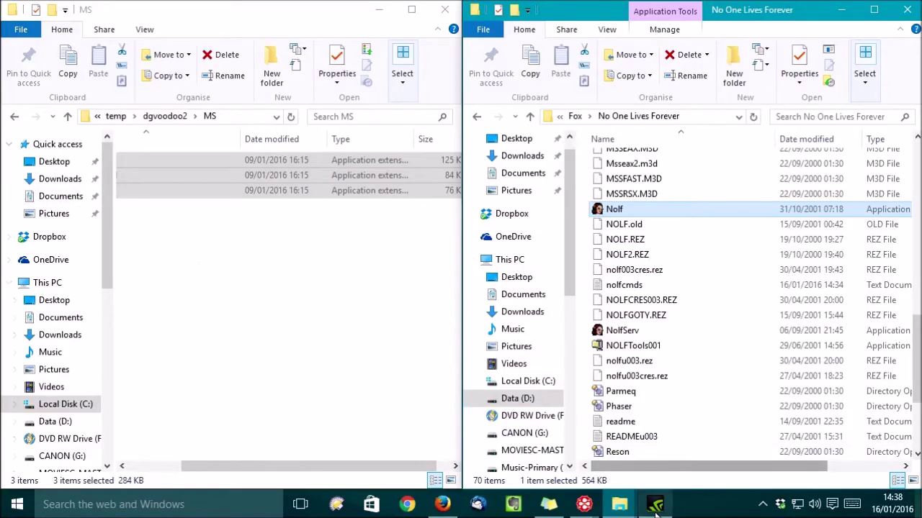
- Switch to NVIDIA GeForce Experience and set ShadowPlay's mode to Twitch
{"action": "mouse_move", "coordinate": [661, 515]}
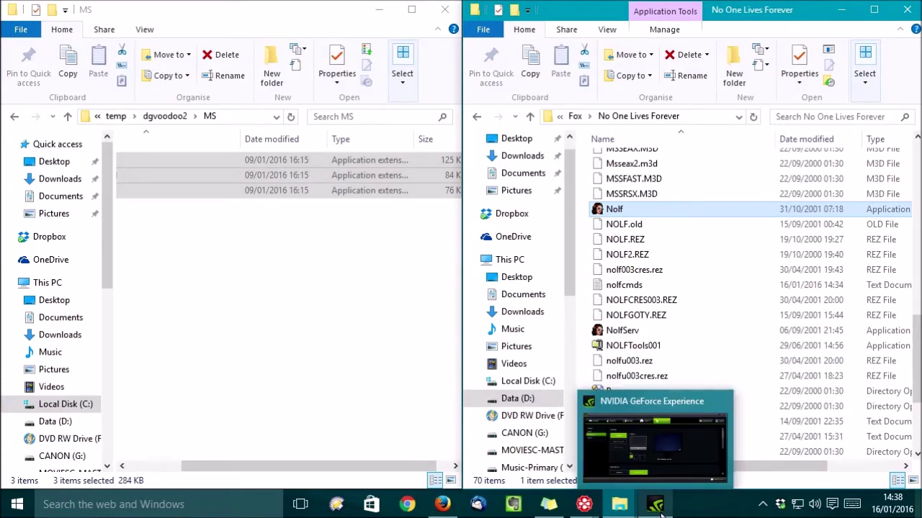
{"action": "left_click", "coordinate": [661, 515]}
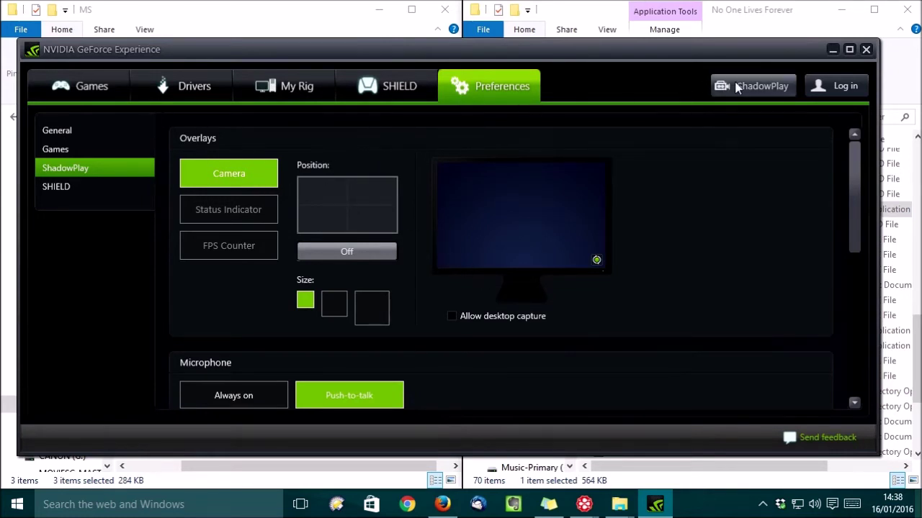
{"action": "left_click", "coordinate": [756, 86]}
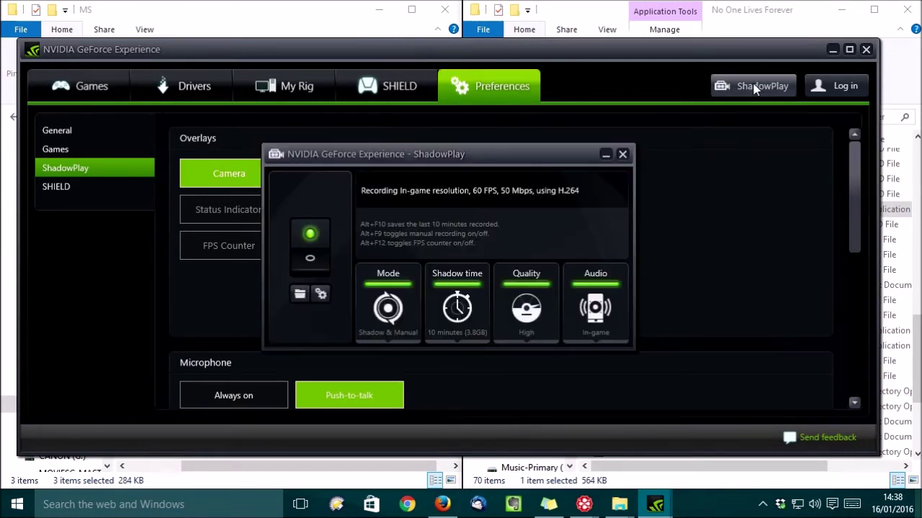
{"action": "left_click", "coordinate": [387, 317]}
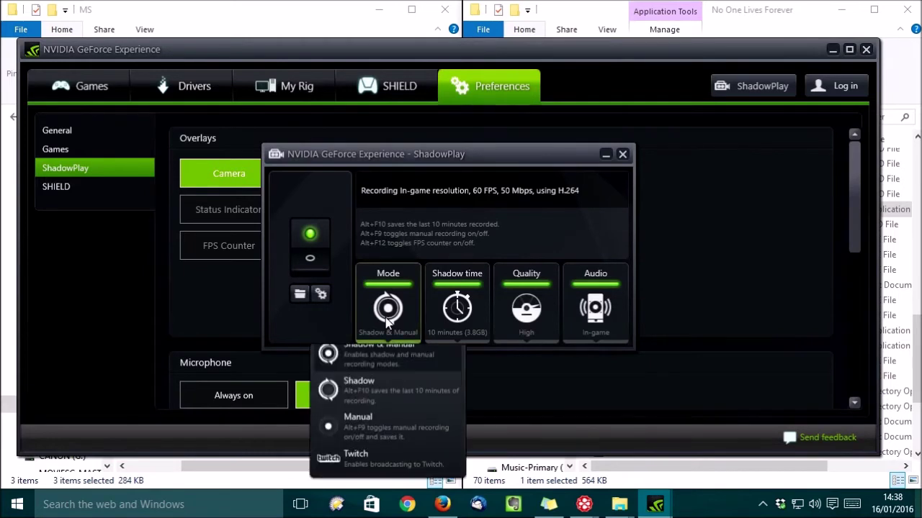
{"action": "left_click", "coordinate": [355, 472]}
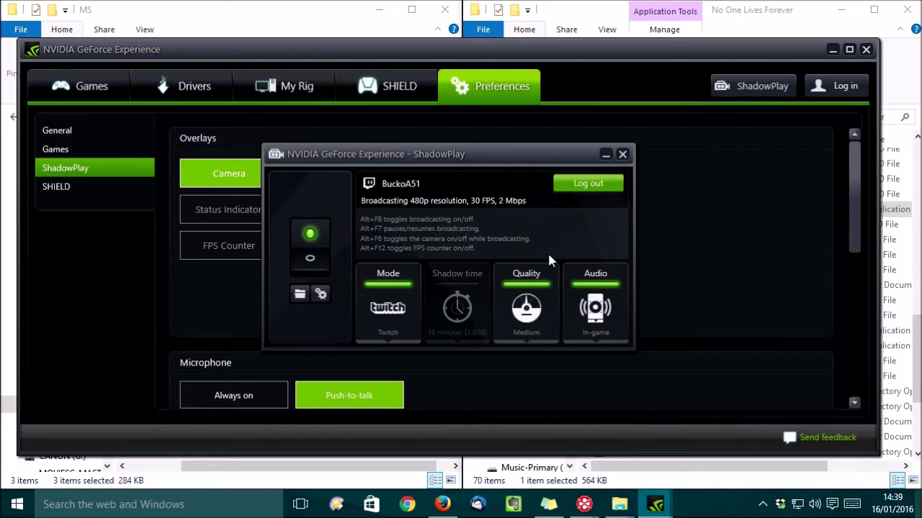
- Switch to Evolve, open its Home window from the Friends window, and show the Broadcasts page
{"action": "mouse_move", "coordinate": [584, 504]}
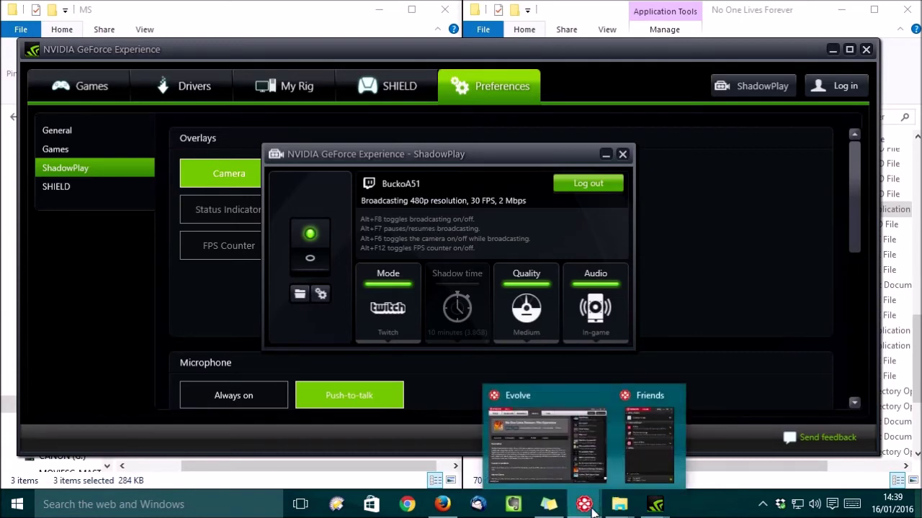
{"action": "left_click", "coordinate": [643, 457]}
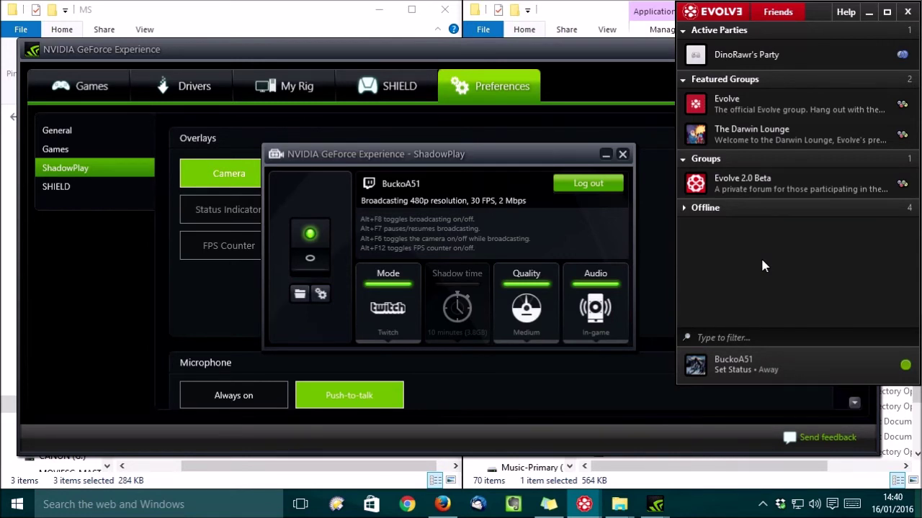
{"action": "left_click", "coordinate": [710, 15]}
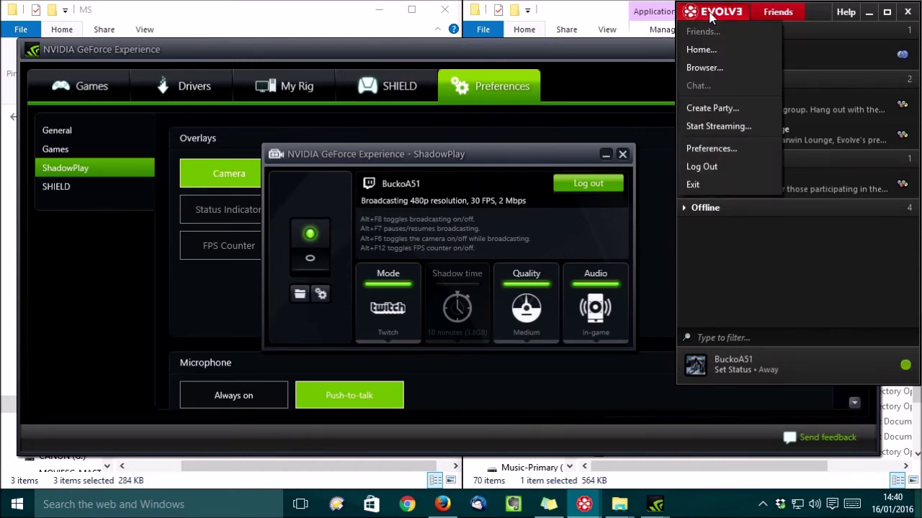
{"action": "left_click", "coordinate": [695, 50]}
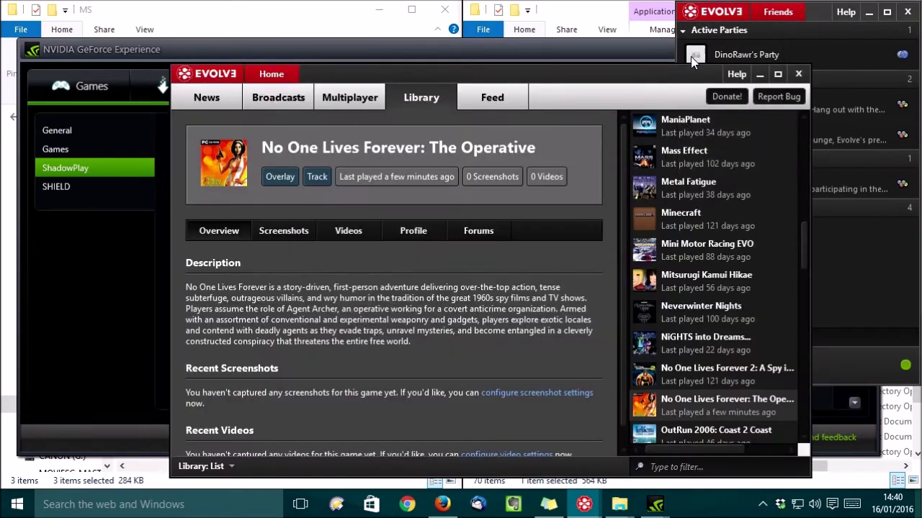
{"action": "left_click", "coordinate": [278, 102]}
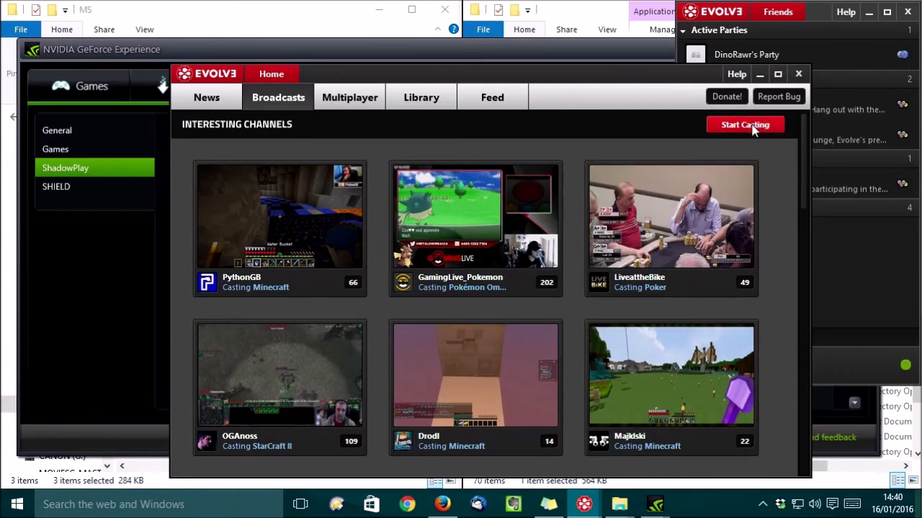
- Review the Broadcasting preferences in Evolve and close them without saving
{"action": "left_click", "coordinate": [202, 74]}
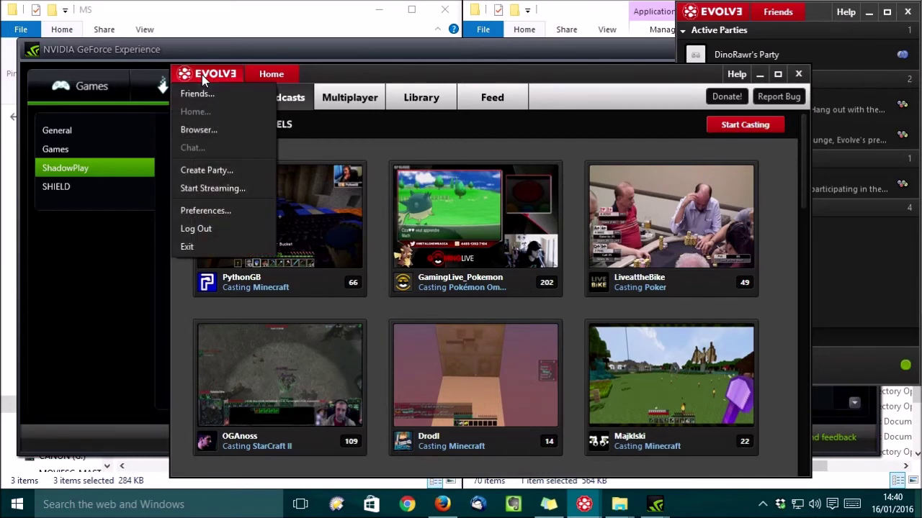
{"action": "left_click", "coordinate": [199, 213]}
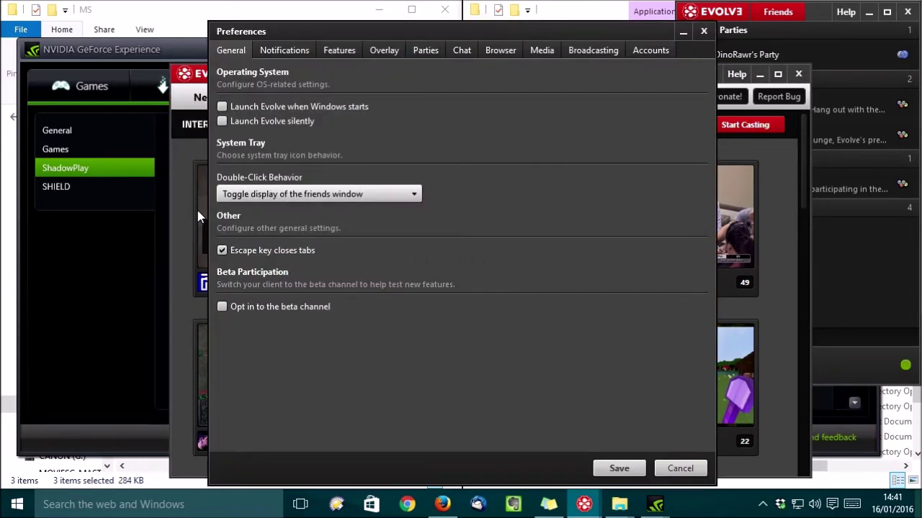
{"action": "left_click", "coordinate": [589, 50]}
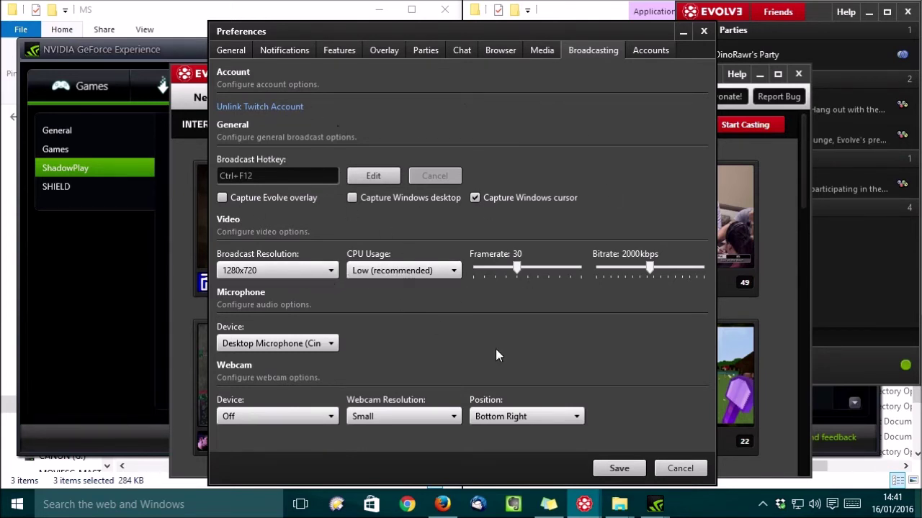
{"action": "left_click", "coordinate": [680, 469]}
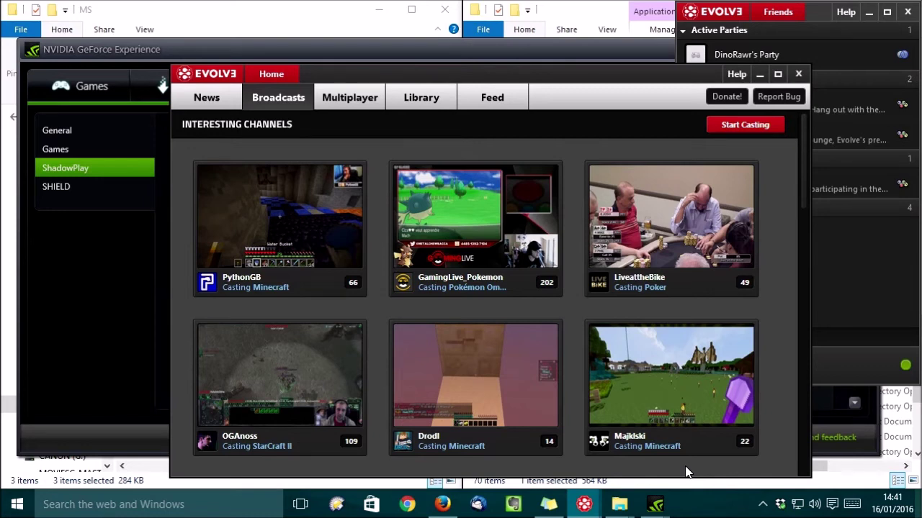
- Check that the in-game overlay is enabled in the library properties of No One Lives Forever: The Operative
{"action": "left_click", "coordinate": [418, 99]}
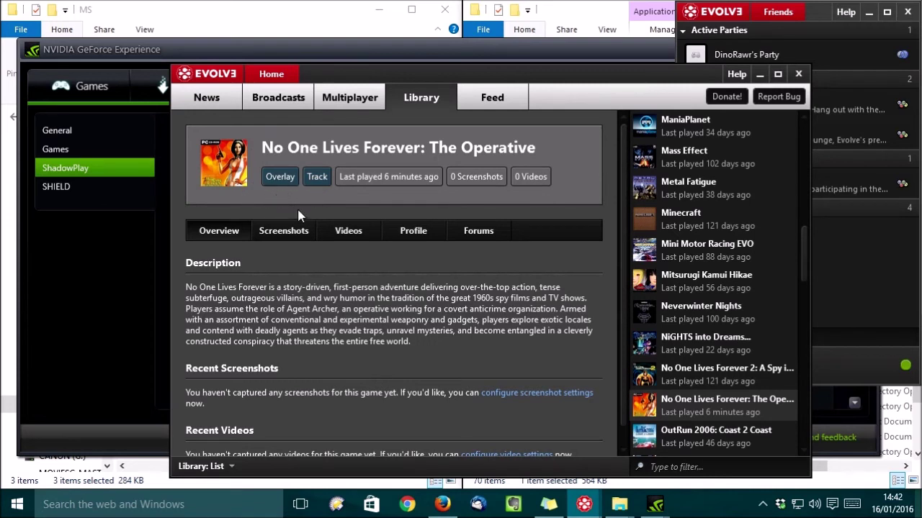
{"action": "right_click", "coordinate": [697, 401]}
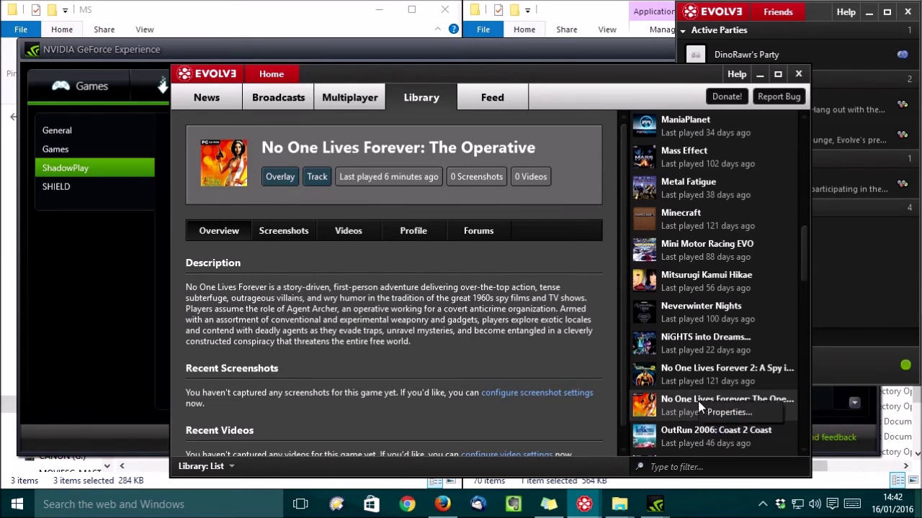
{"action": "left_click", "coordinate": [724, 414]}
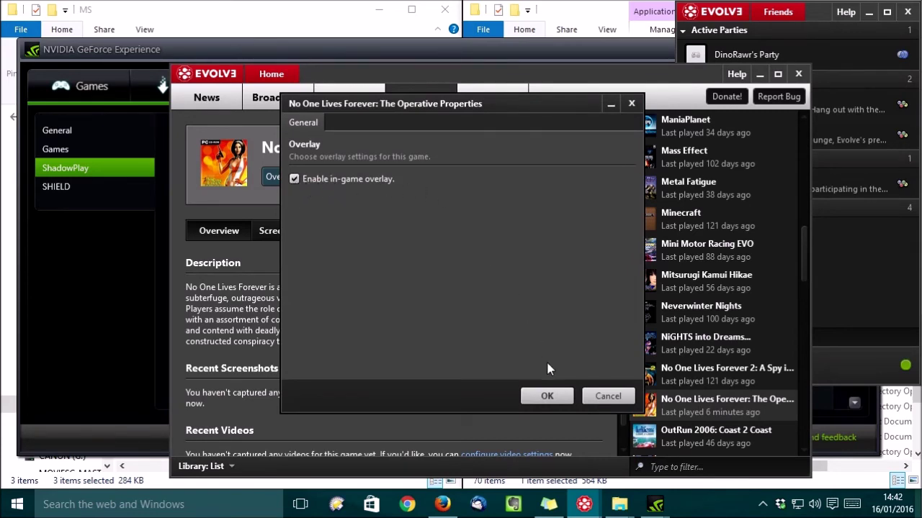
{"action": "left_click", "coordinate": [547, 397]}
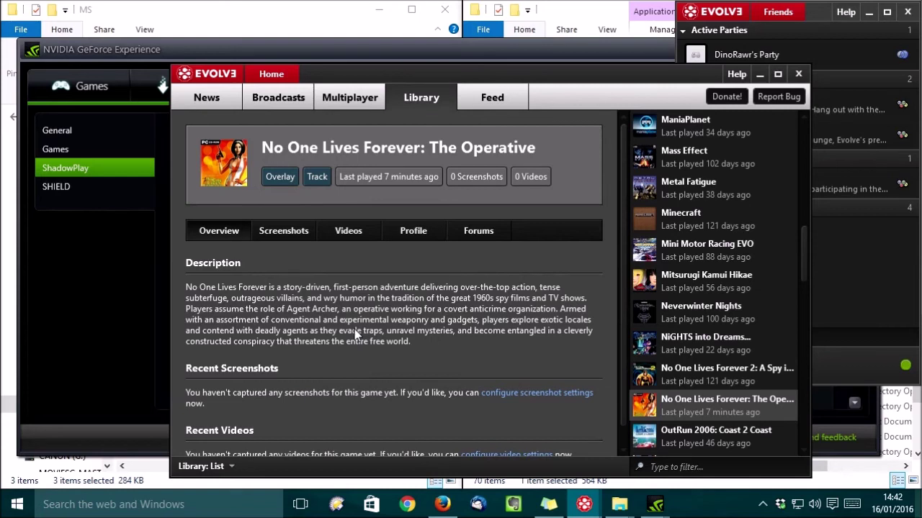
- Start a broadcast from Evolve's Broadcasts page and view its channel in the Twitch Viewer
{"action": "left_click", "coordinate": [274, 106]}
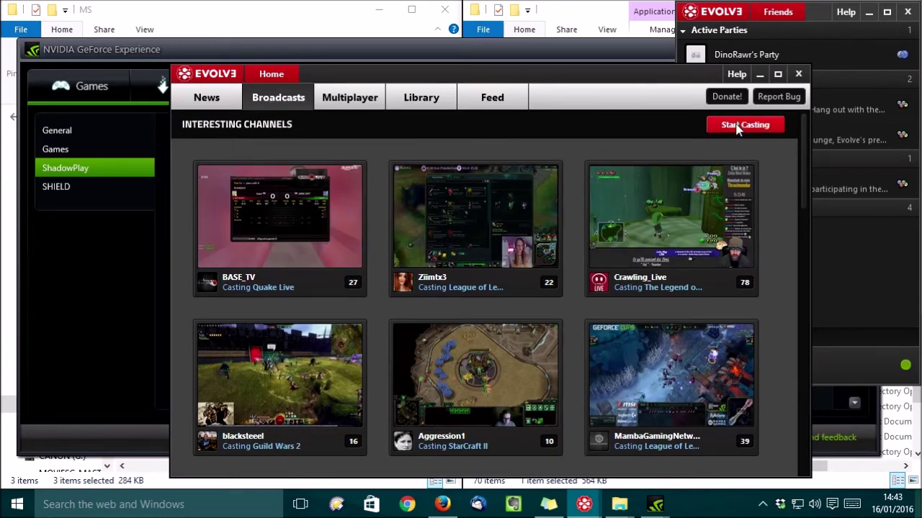
{"action": "left_click", "coordinate": [738, 128]}
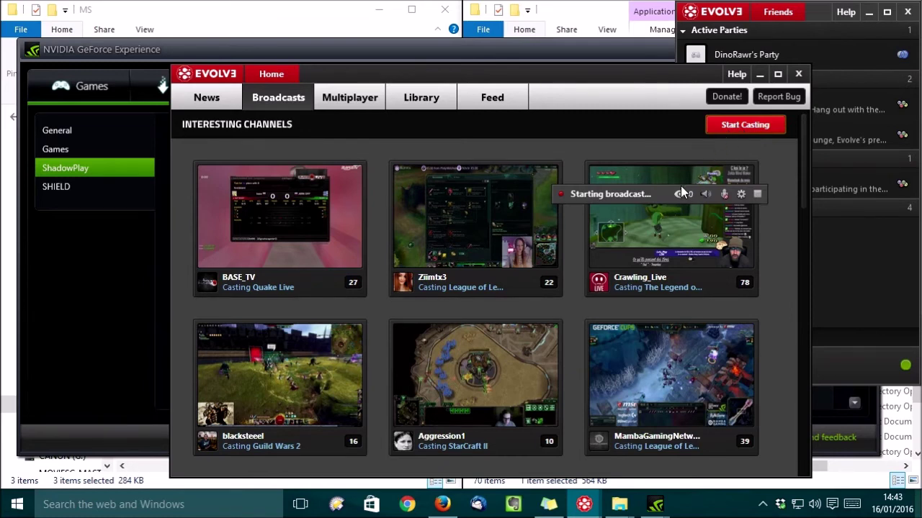
{"action": "left_click", "coordinate": [743, 198]}
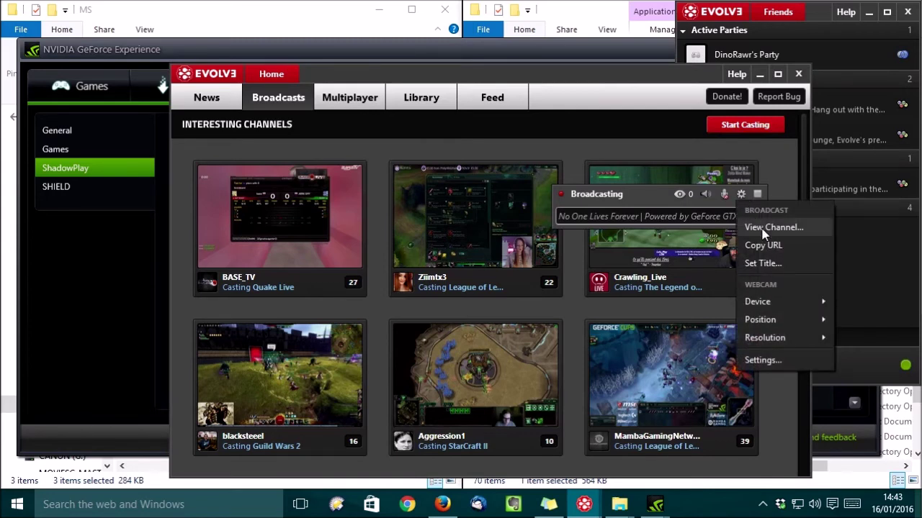
{"action": "left_click", "coordinate": [763, 228]}
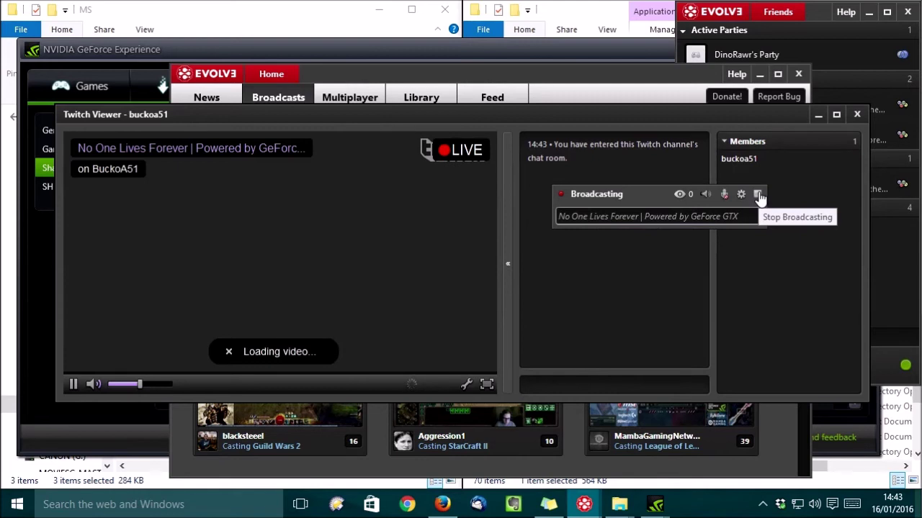
- Stop the Evolve broadcast and mute the Twitch Viewer
{"action": "left_click", "coordinate": [759, 194]}
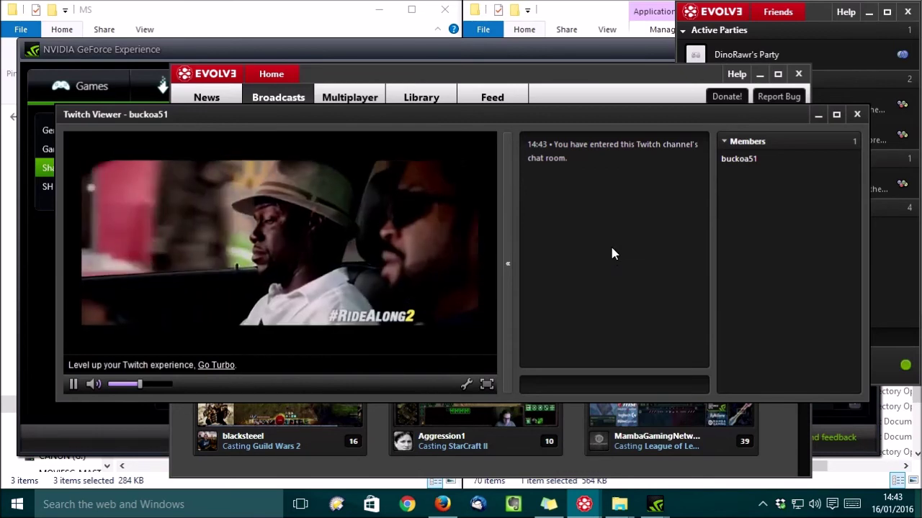
{"action": "left_click", "coordinate": [94, 386]}
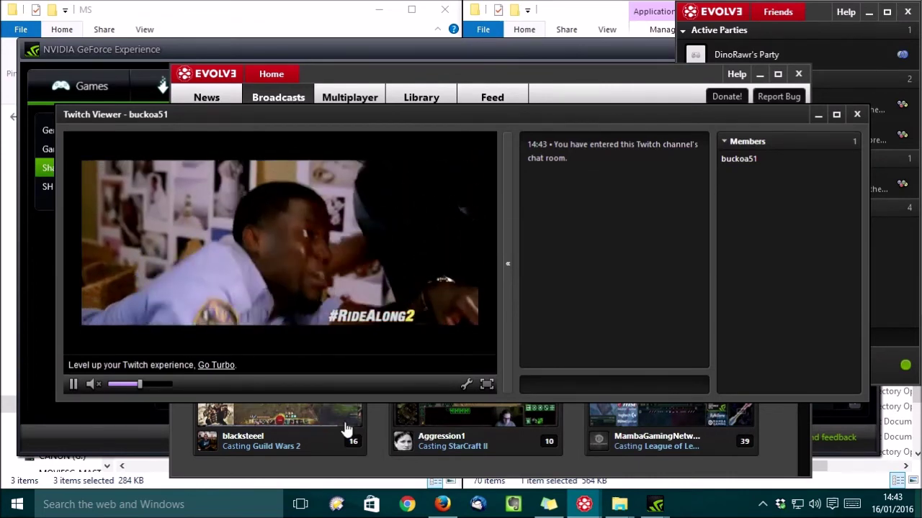
- Return to the No One Lives Forever folder and launch the game with the Nolf application
{"action": "left_click", "coordinate": [568, 10]}
{"action": "double_click", "coordinate": [630, 209]}
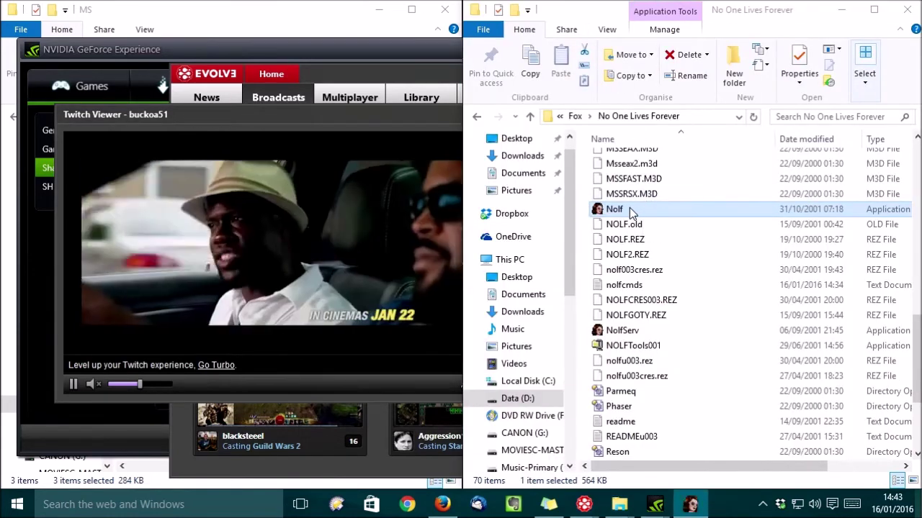
{"action": "left_click", "coordinate": [370, 301]}
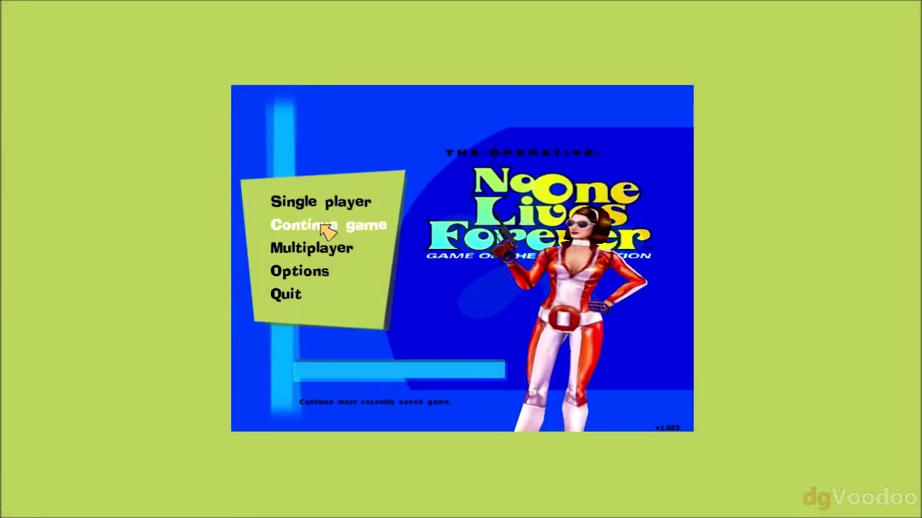
- Continue the most recently saved game and bring up the Evolve overlay over it
{"action": "left_click", "coordinate": [325, 229]}
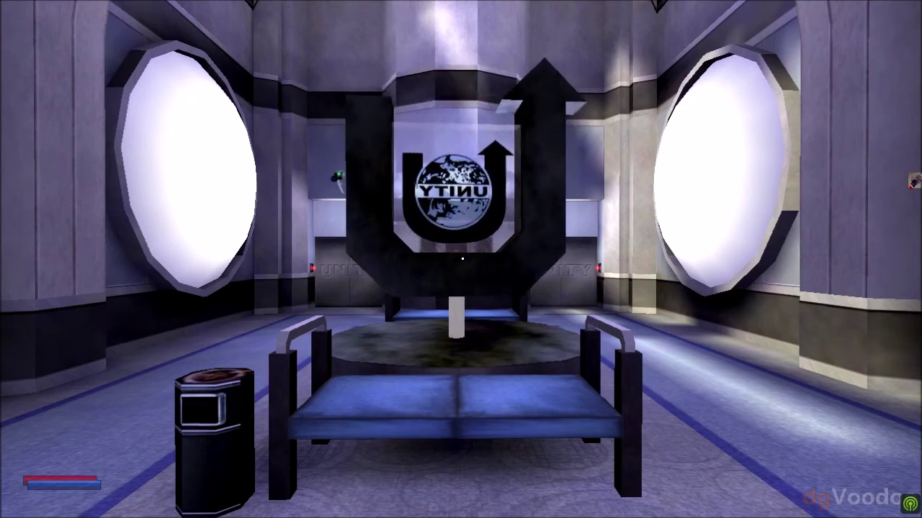
{"action": "key", "text": "shift+Tab"}
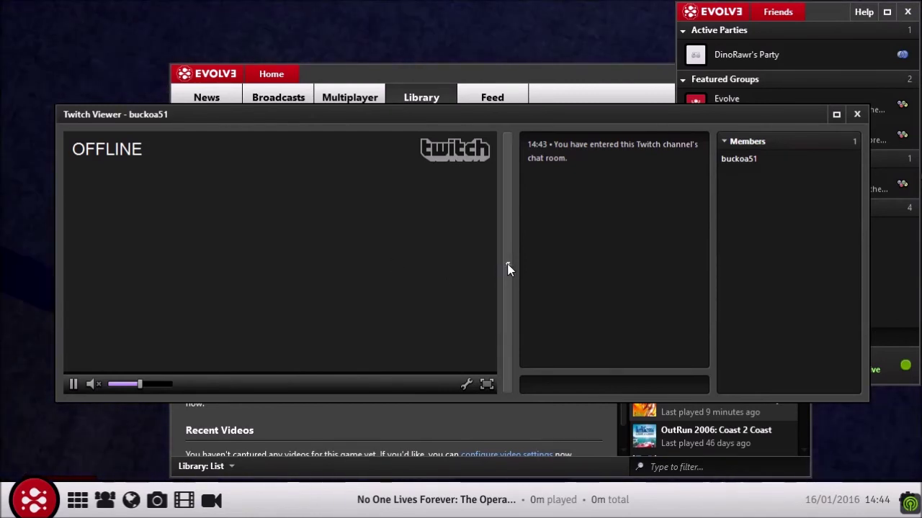
- Collapse and re-expand the Twitch Viewer's video pane to reload the stream, and collapse it again to leave only the chat
{"action": "left_click", "coordinate": [507, 264]}
{"action": "left_click", "coordinate": [69, 263]}
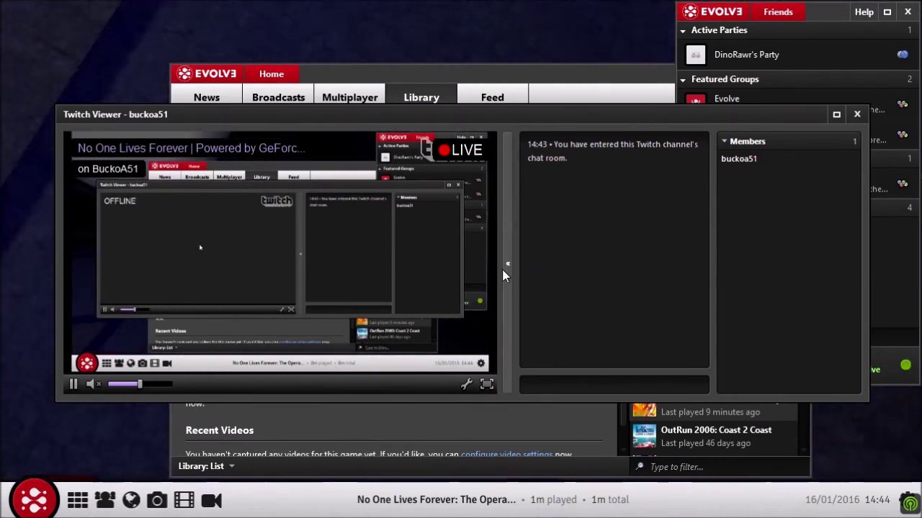
{"action": "left_click", "coordinate": [507, 268]}
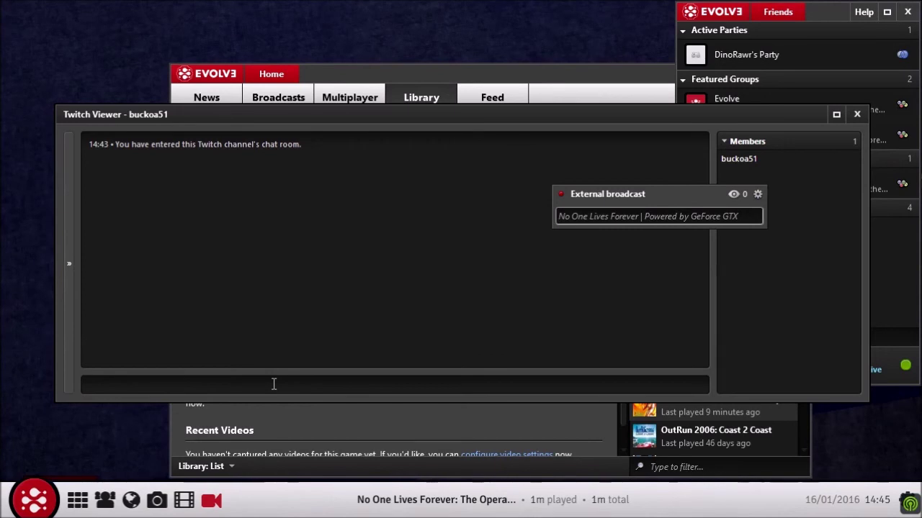
- Return from the Evolve overlay to the game and walk through the UNITY lobby to the reception desk
{"action": "key", "text": "ctrl+Tab"}
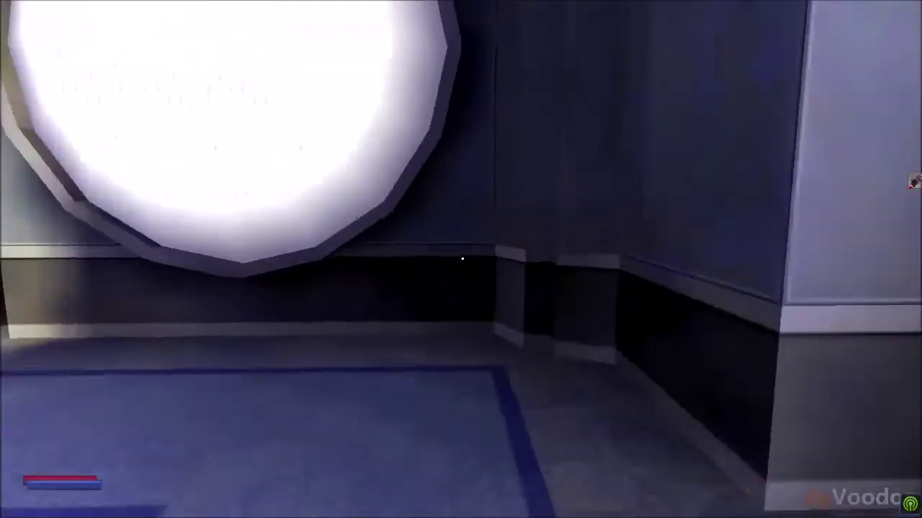
{"action": "key", "text": "w"}
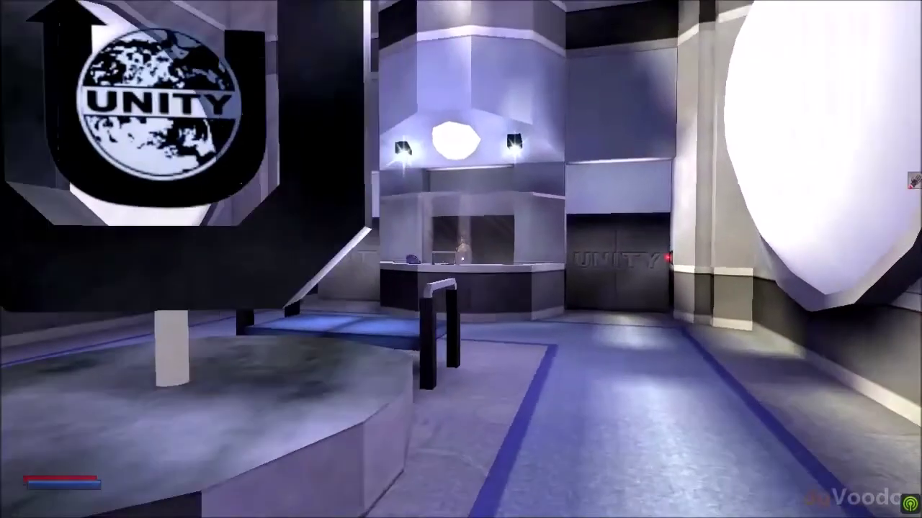
{"action": "key", "text": "w"}
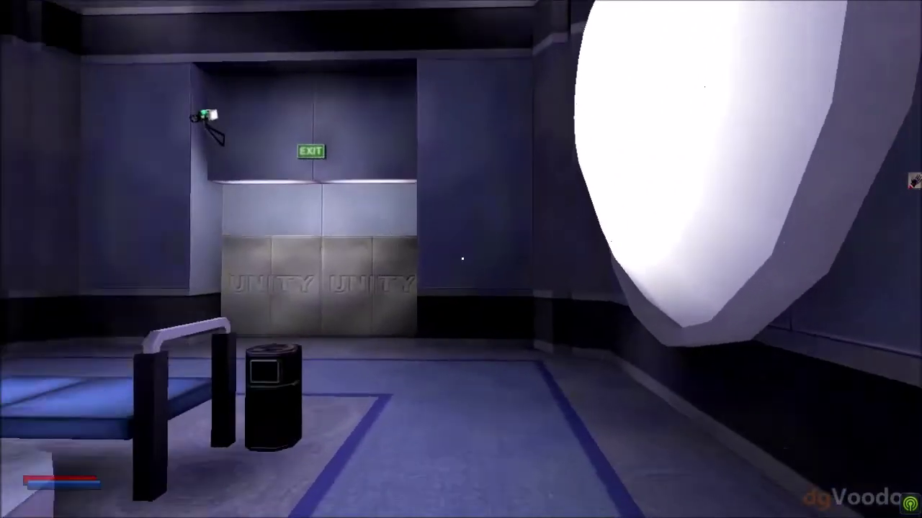
{"action": "key", "text": "w"}
{"action": "key", "text": "w"}
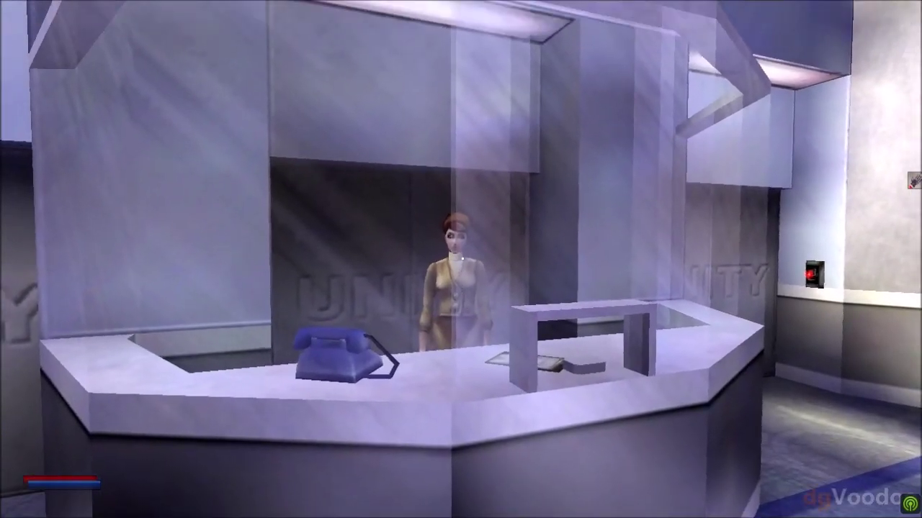
- Bring the Evolve overlay back up and send "hi im so awesme at this game" in the Twitch channel's chat
{"action": "key", "text": "shift+Tab"}
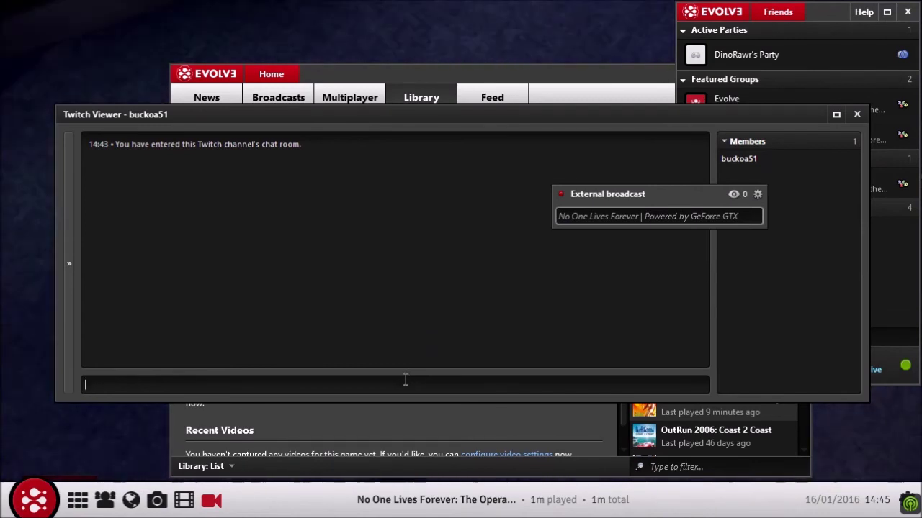
{"action": "type", "text": "hi "}
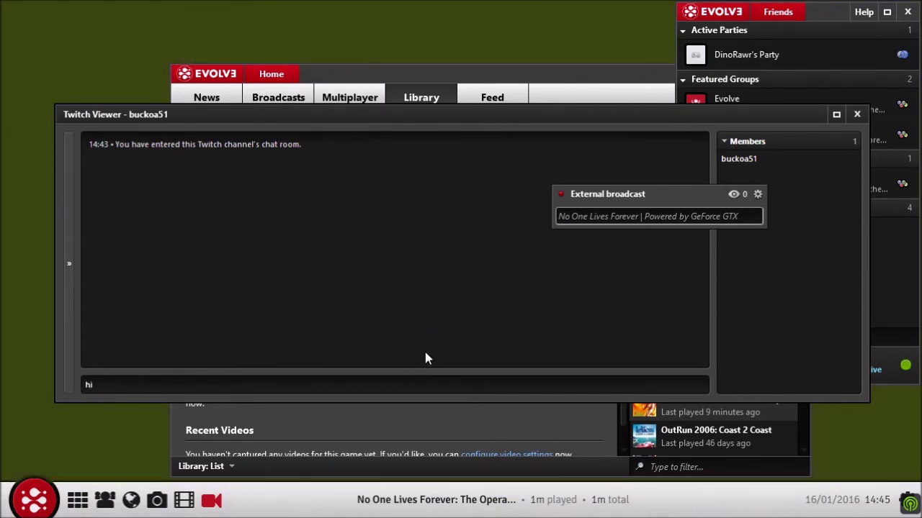
{"action": "type", "text": "im so awesme at this game"}
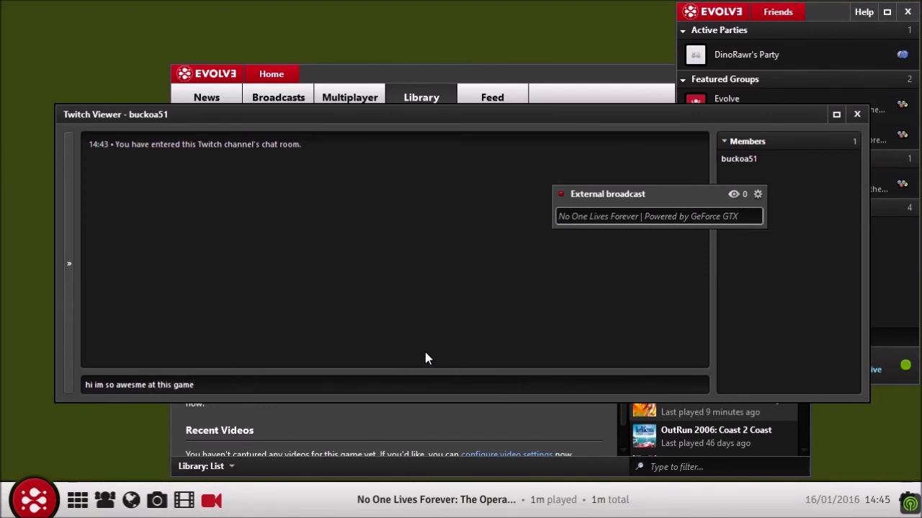
{"action": "key", "text": "Return"}
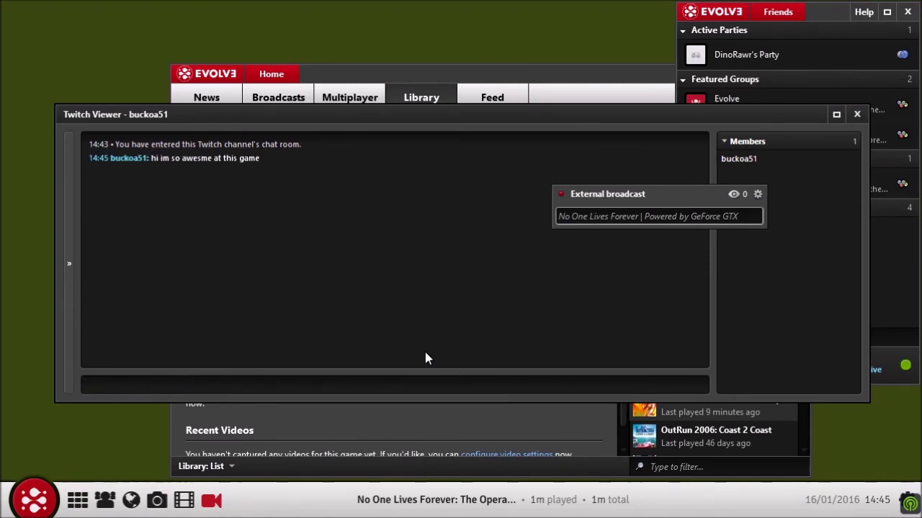